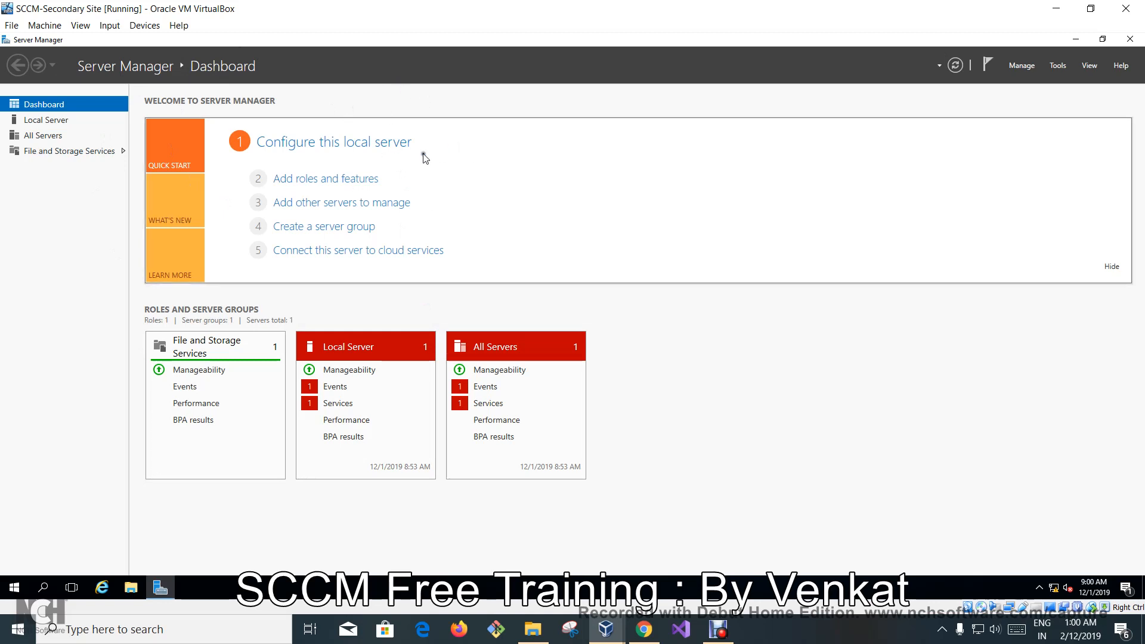
- Check the AD Schema Extension video page in Chrome and return to the SCCM-Secondary Site virtual machine
left_click(606, 629)
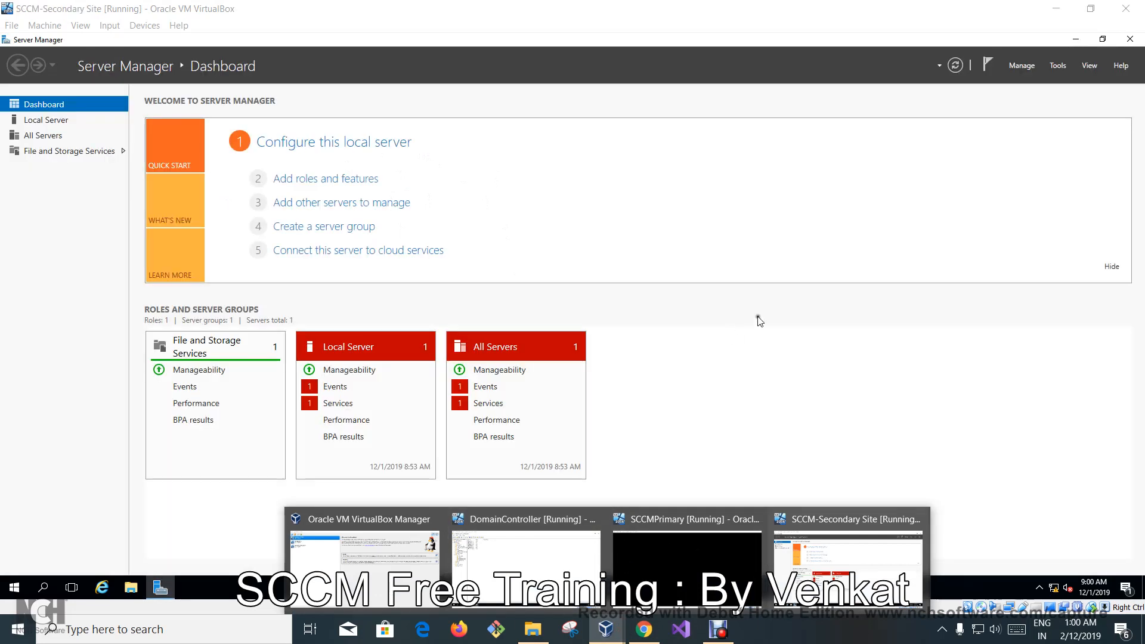
left_click(760, 321)
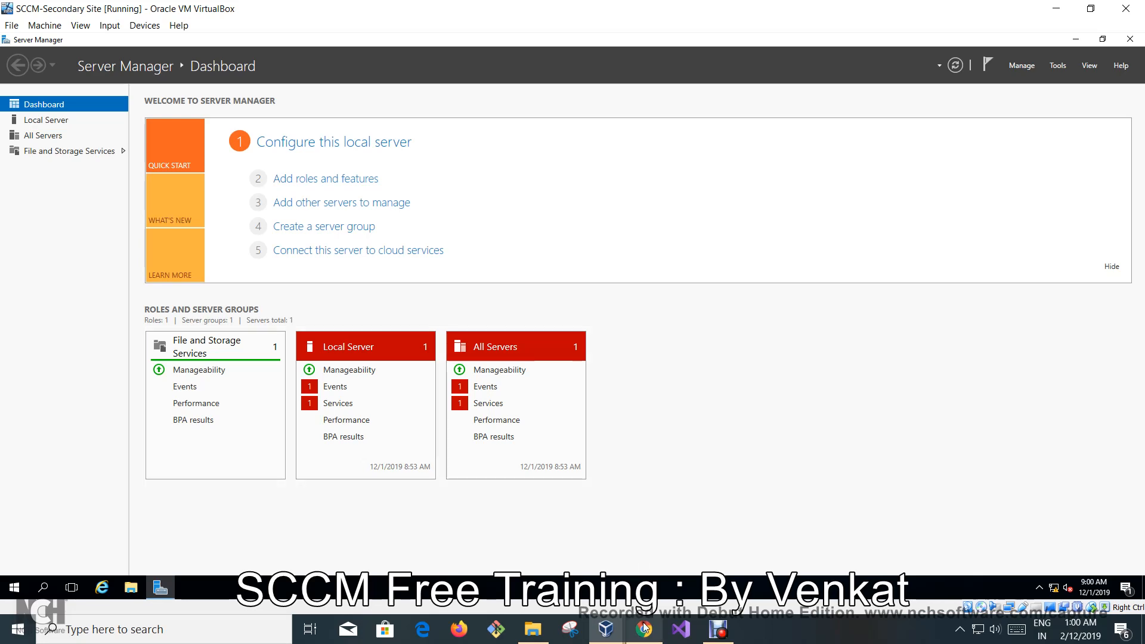
left_click(644, 546)
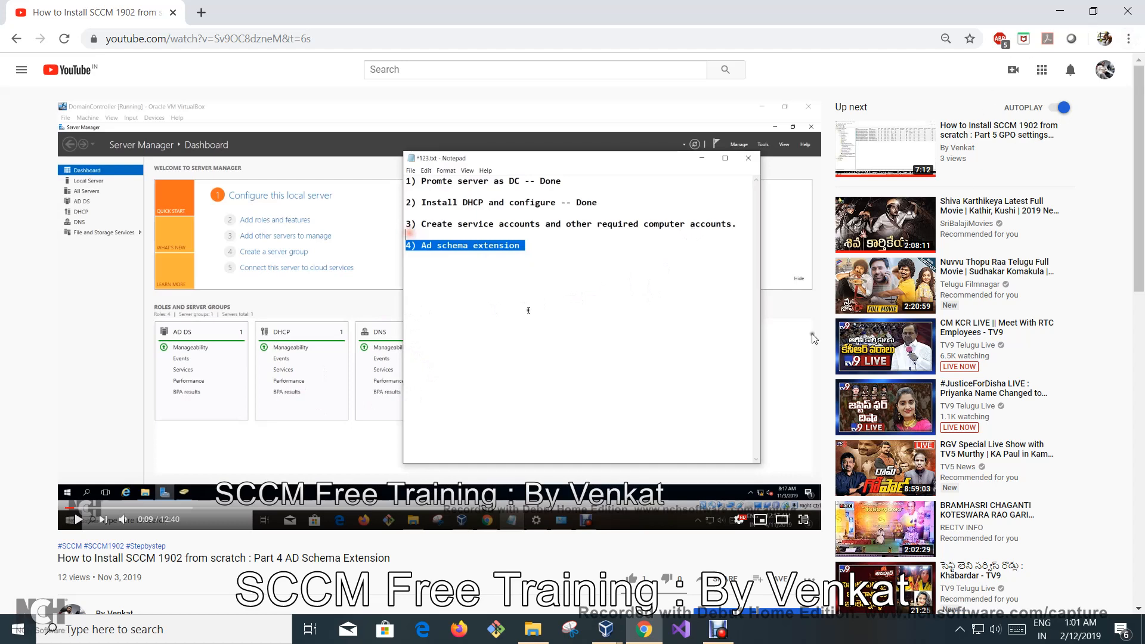
mouse_move(606, 630)
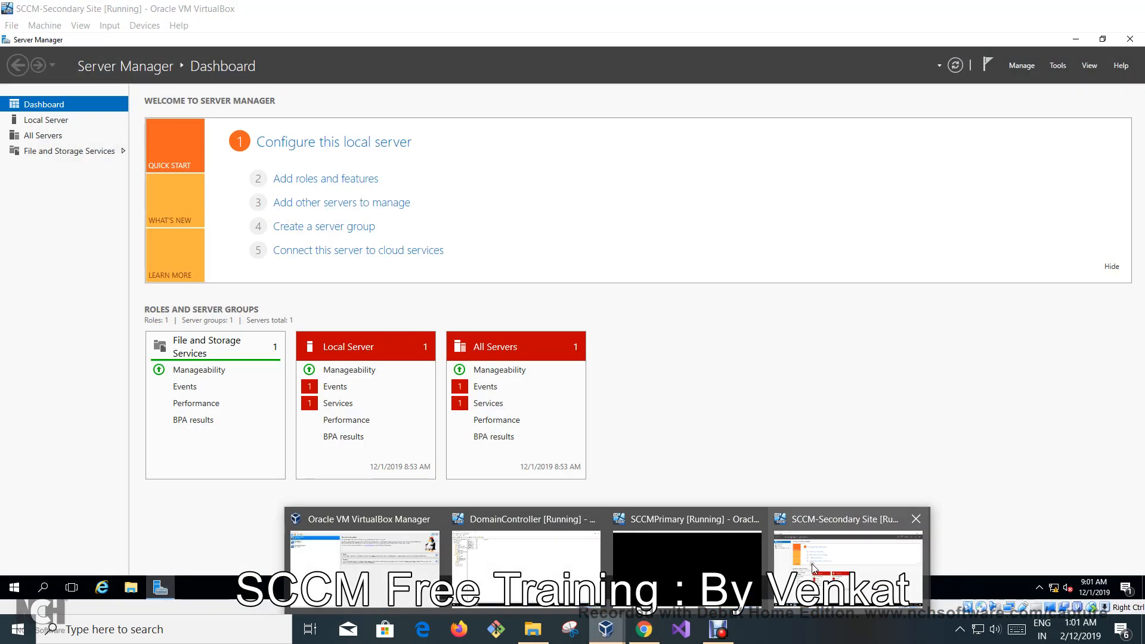
left_click(813, 564)
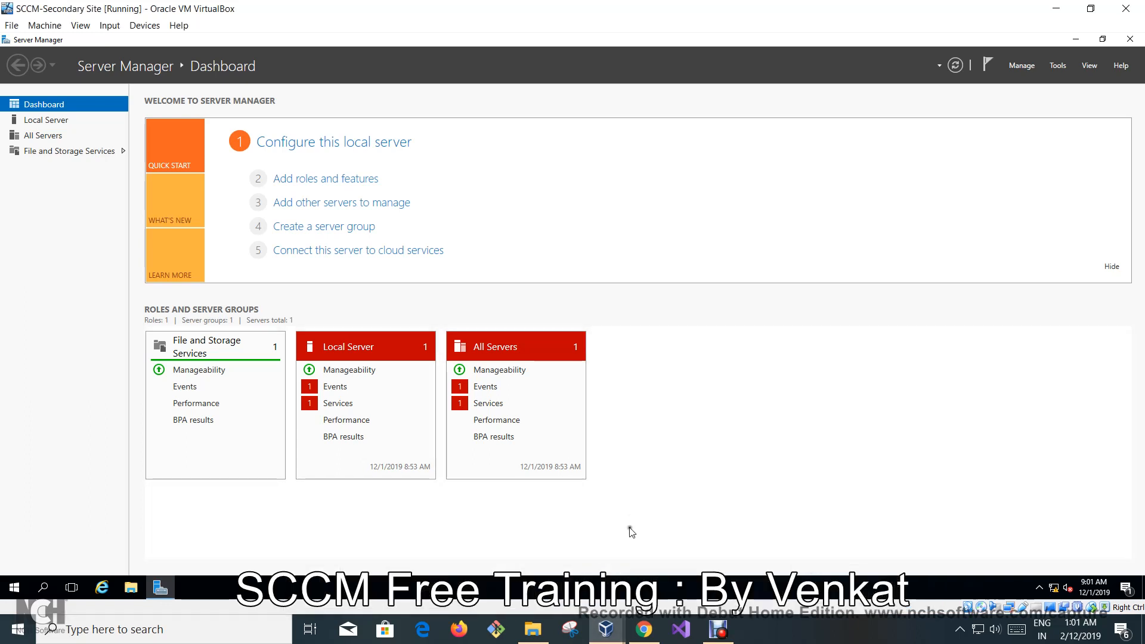
- Switch to the DomainController virtual machine and review the computers and security groups under SCCM, widening the Name column to read the group names
mouse_move(606, 629)
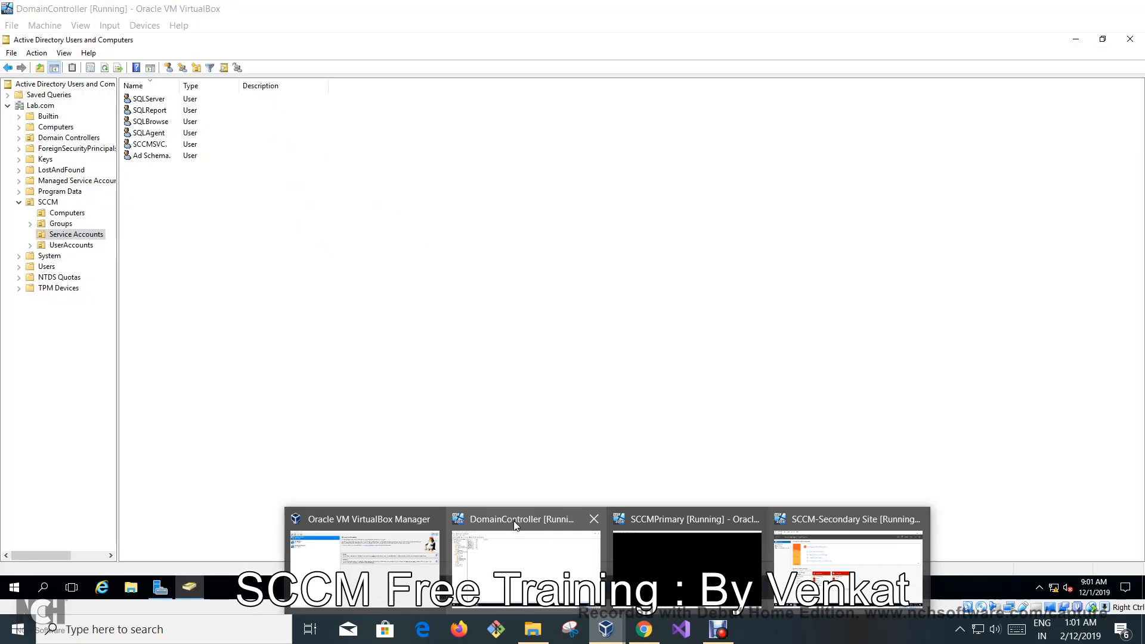
left_click(515, 523)
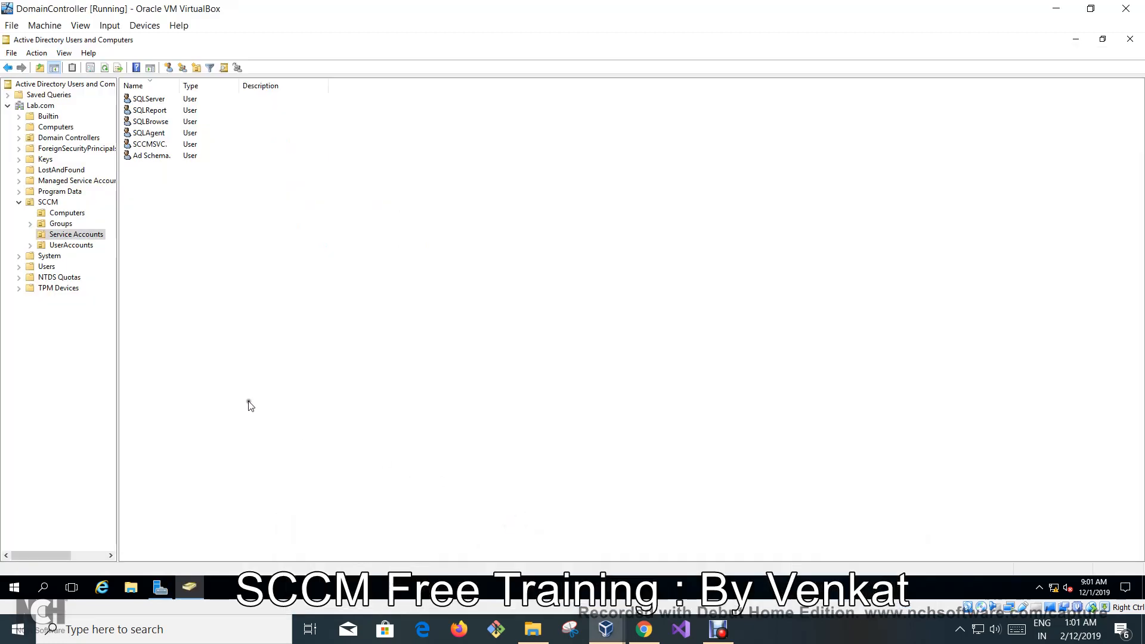
left_click(66, 214)
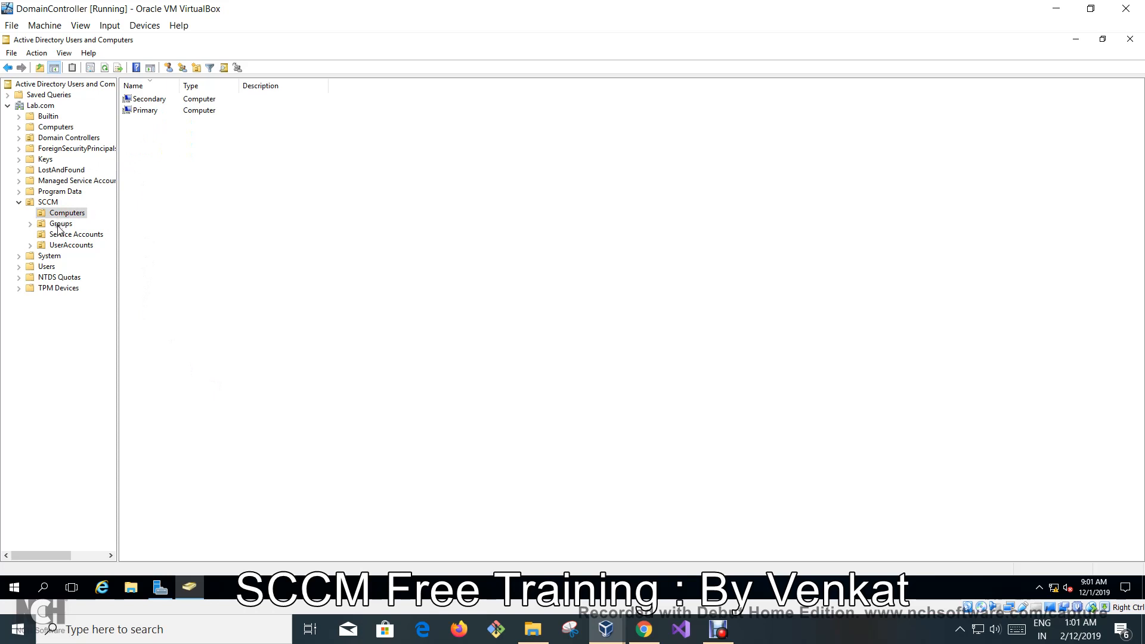
left_click(59, 224)
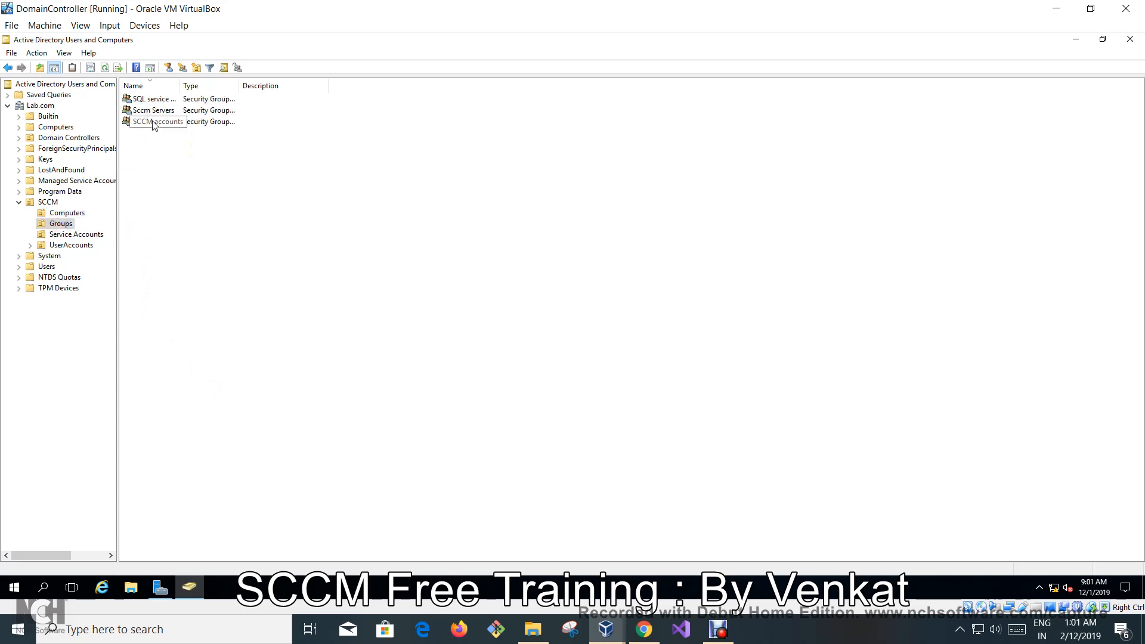
left_click(153, 123)
left_click(156, 112)
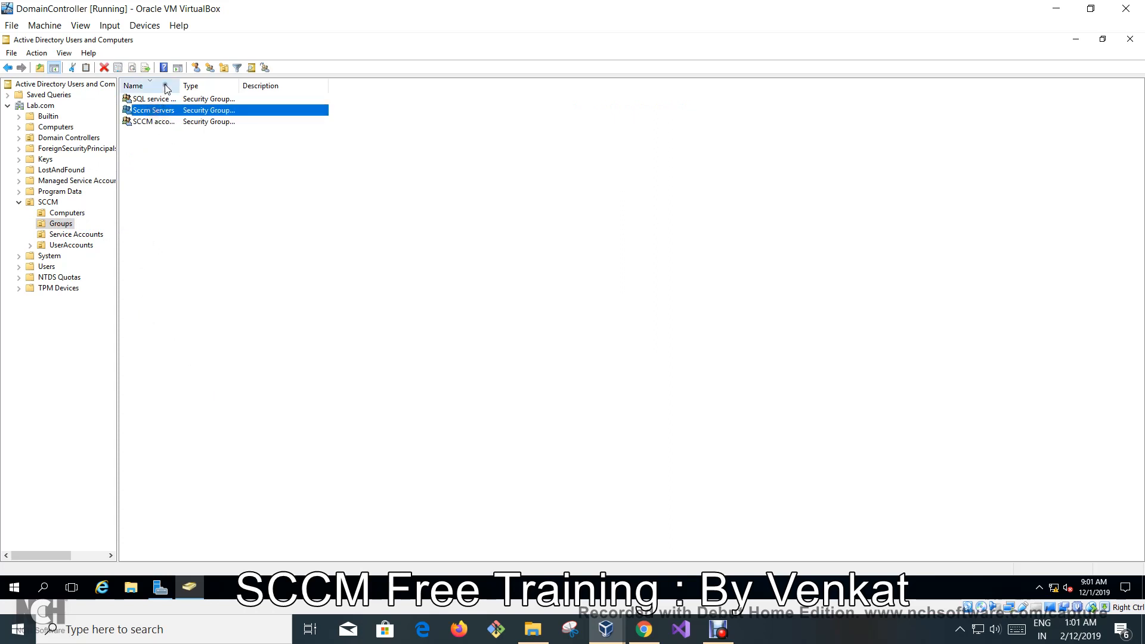
left_click_drag(178, 82, 201, 83)
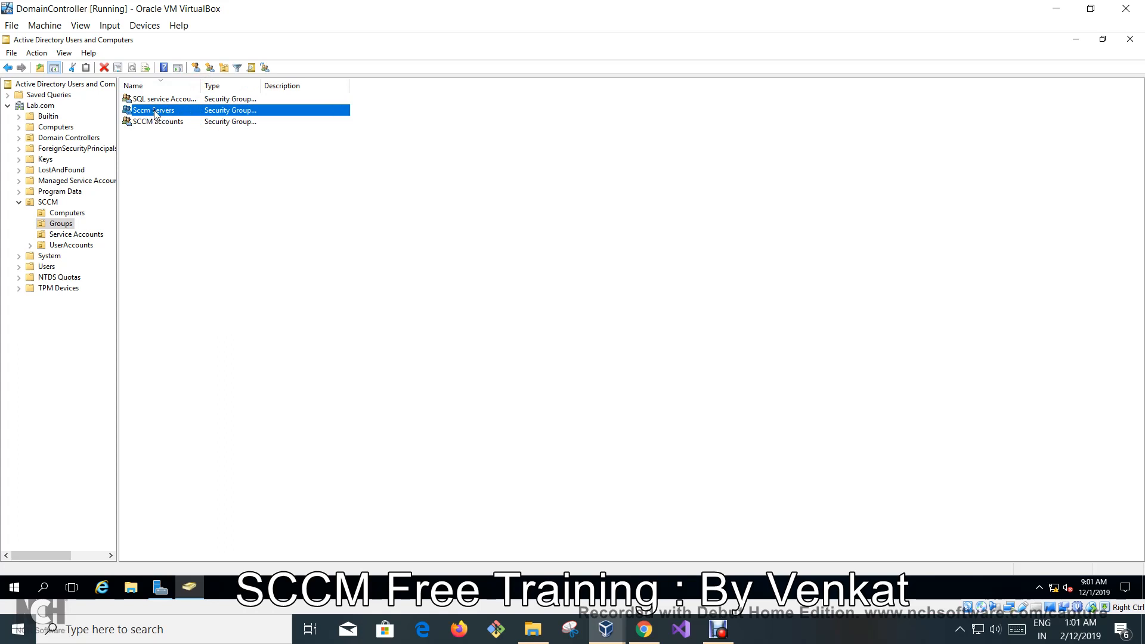
left_click(67, 213)
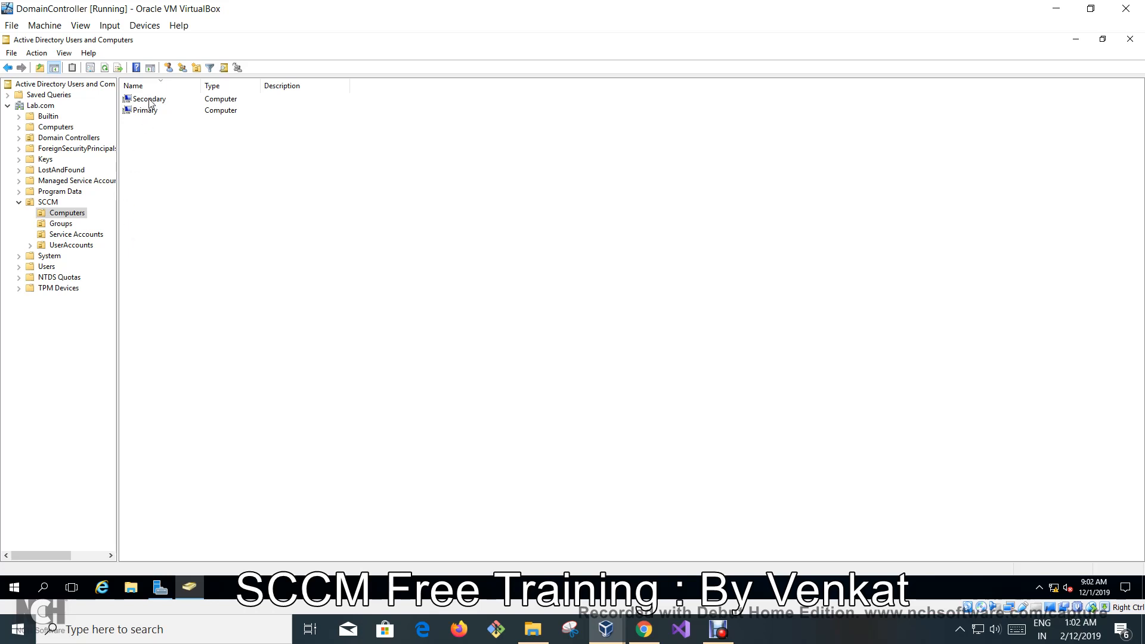
left_click(69, 224)
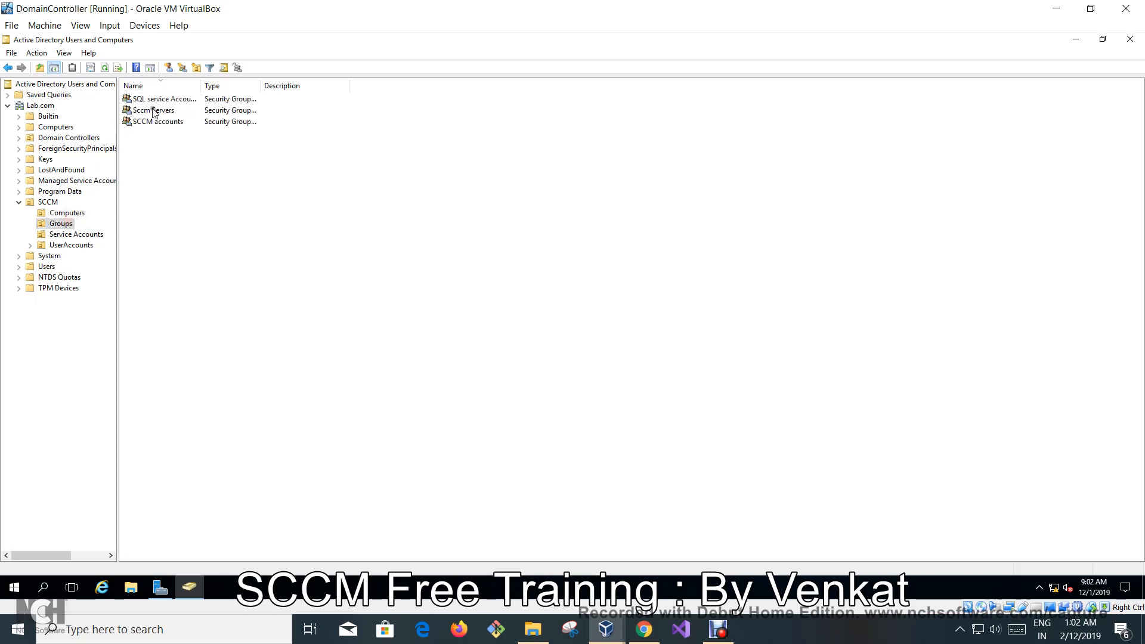
left_click(154, 112)
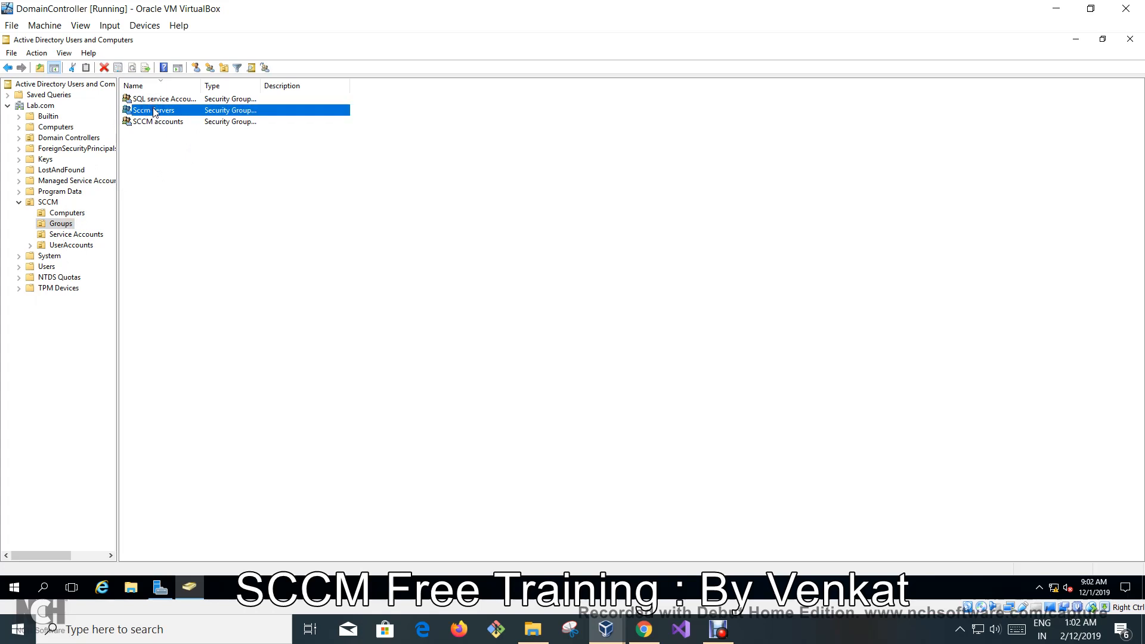
- Expand the System container and examine the contents of its System Management container
left_click(21, 257)
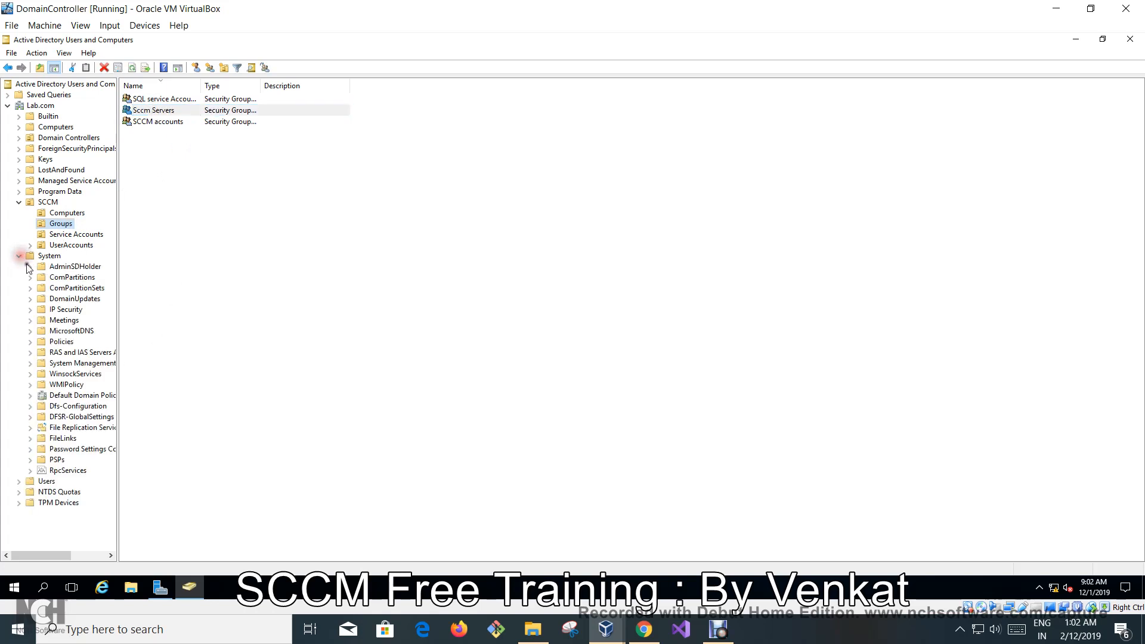
left_click(32, 364)
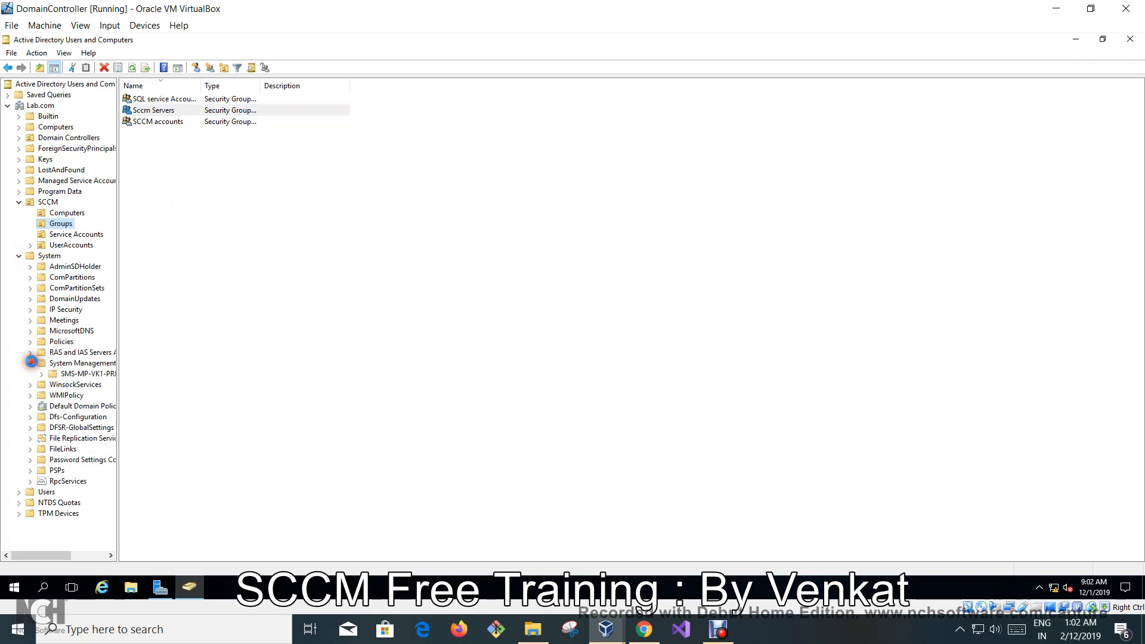
left_click(81, 362)
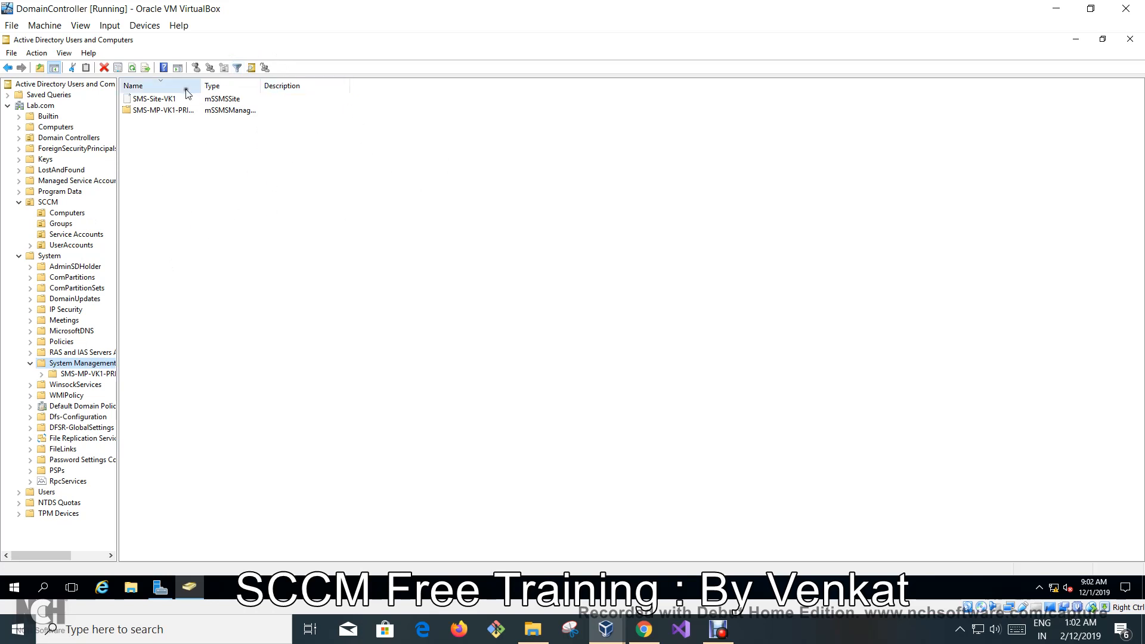
- Check the Sccm Servers group's permissions in the System Management security properties, and return to Active Directory Users and Computers
right_click(94, 366)
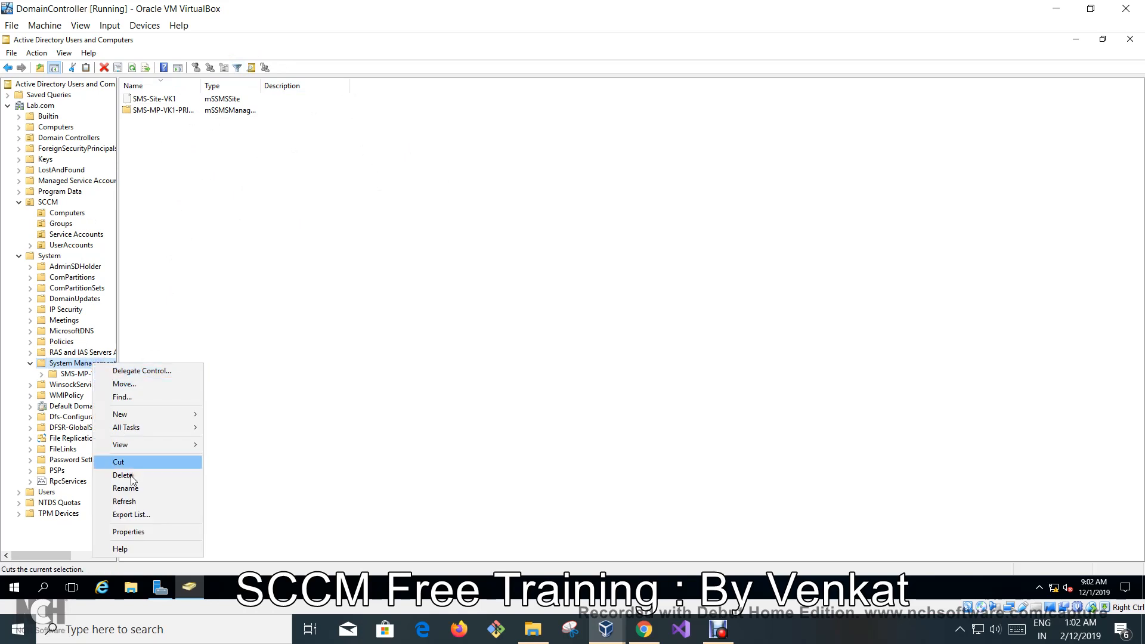
left_click(148, 536)
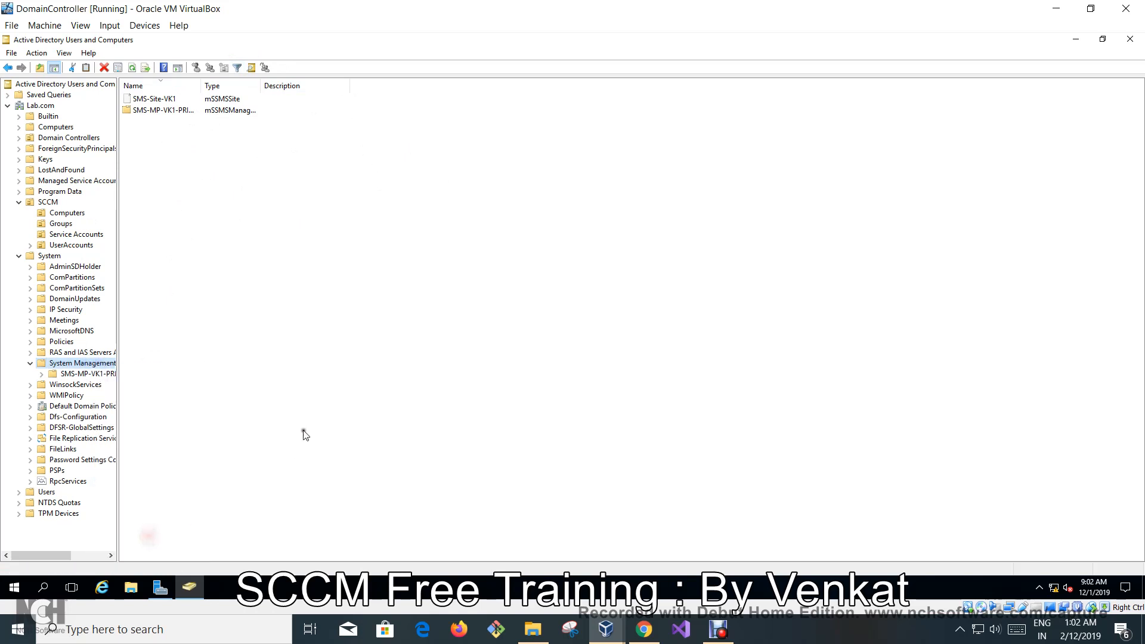
left_click(510, 174)
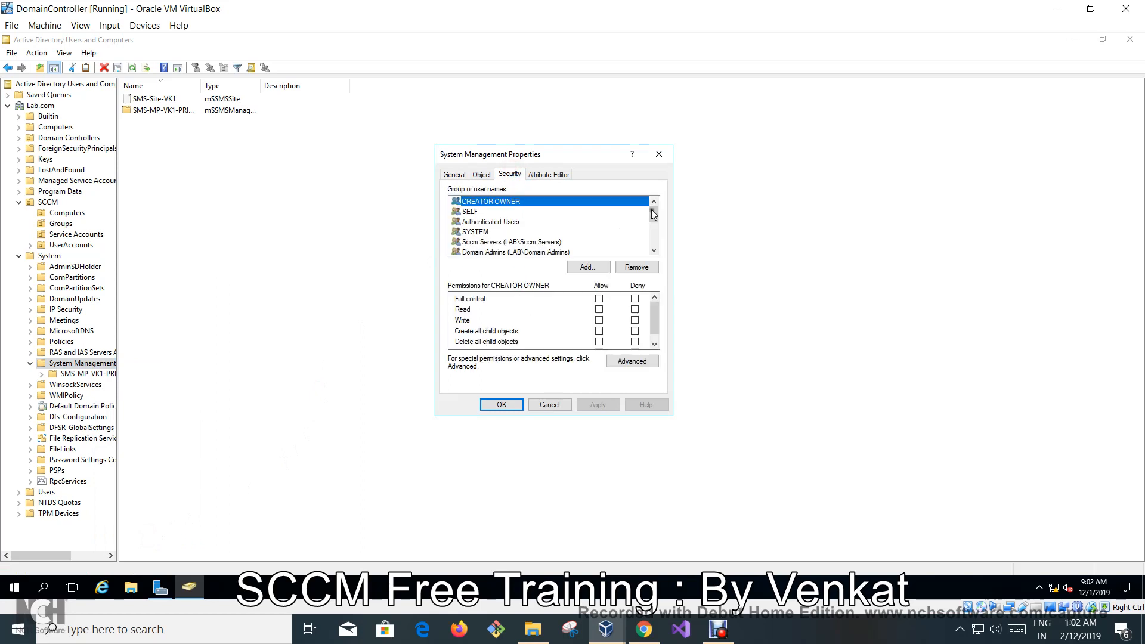
left_click_drag(657, 210, 657, 214)
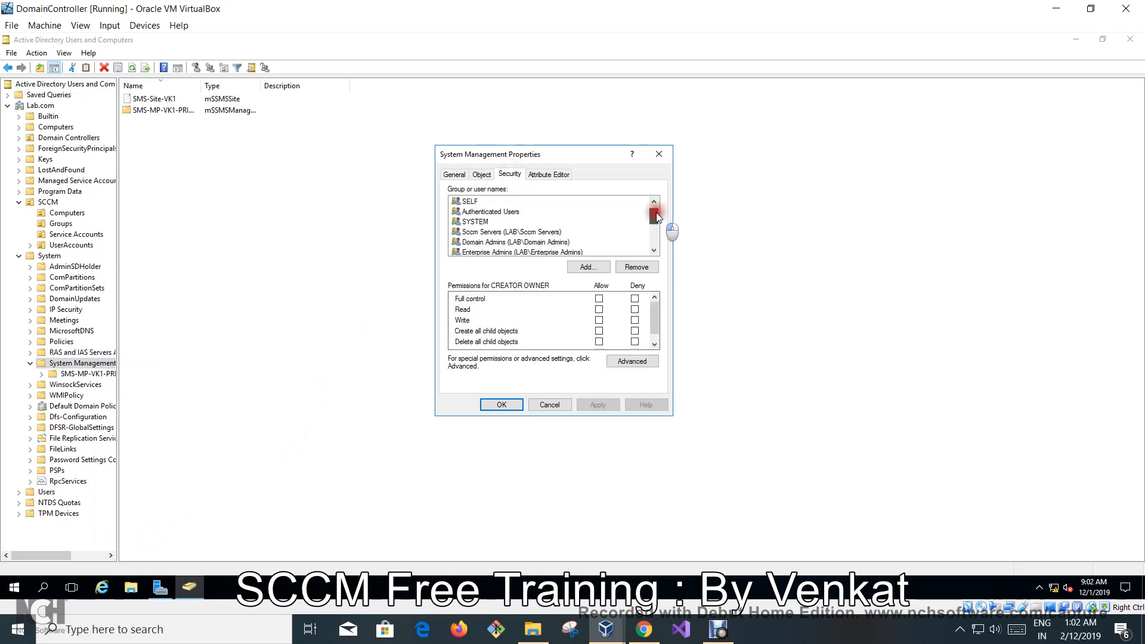
left_click(486, 234)
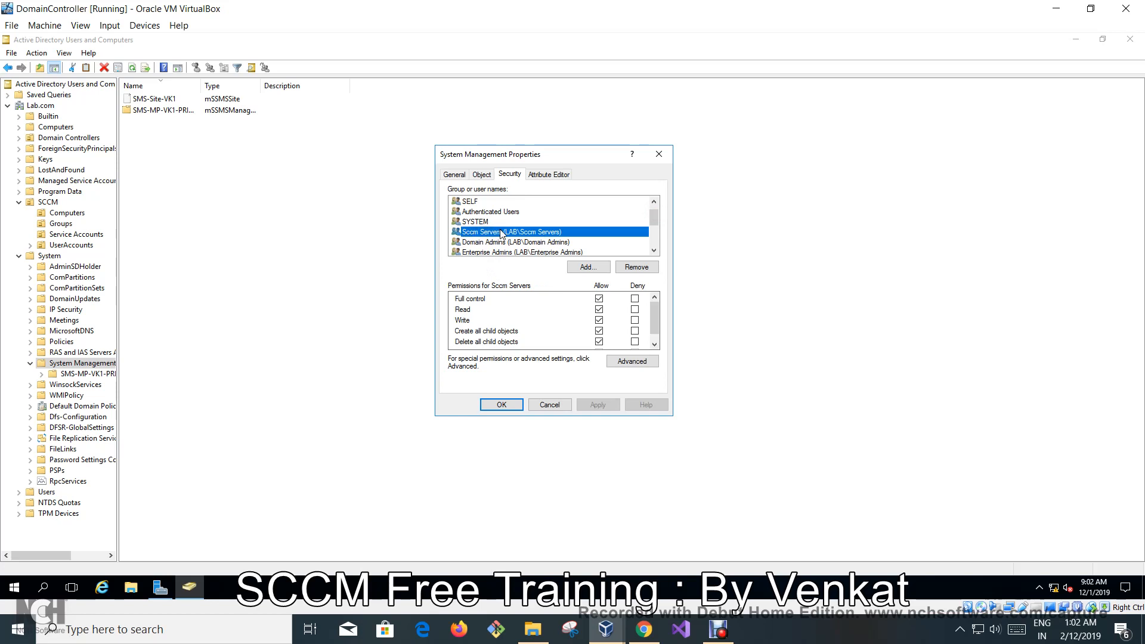
key("Return")
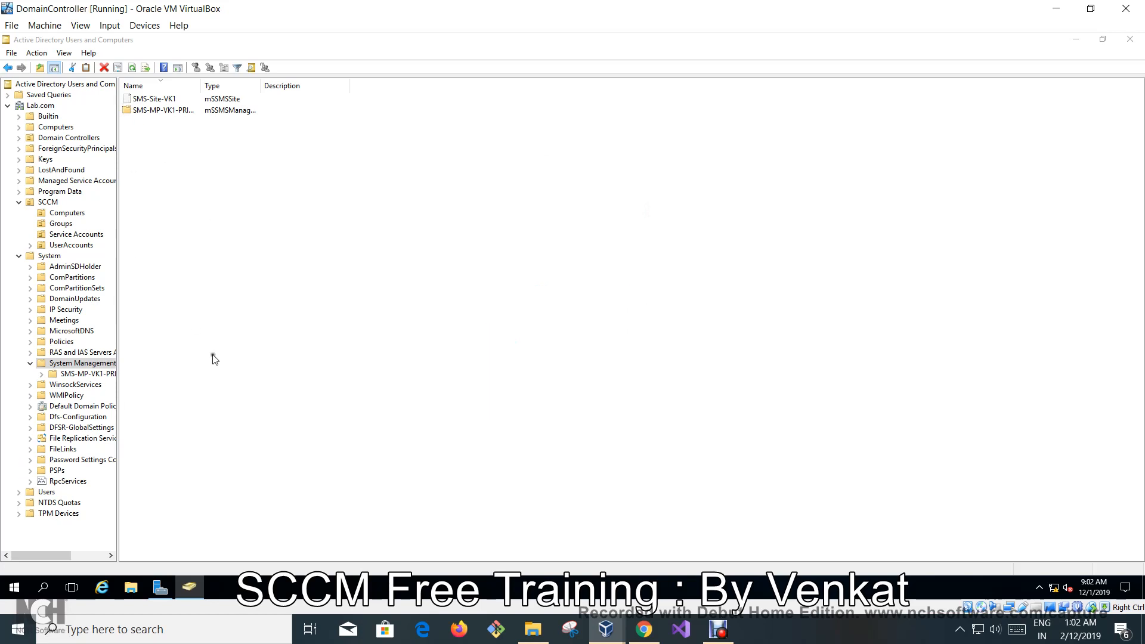
left_click(192, 584)
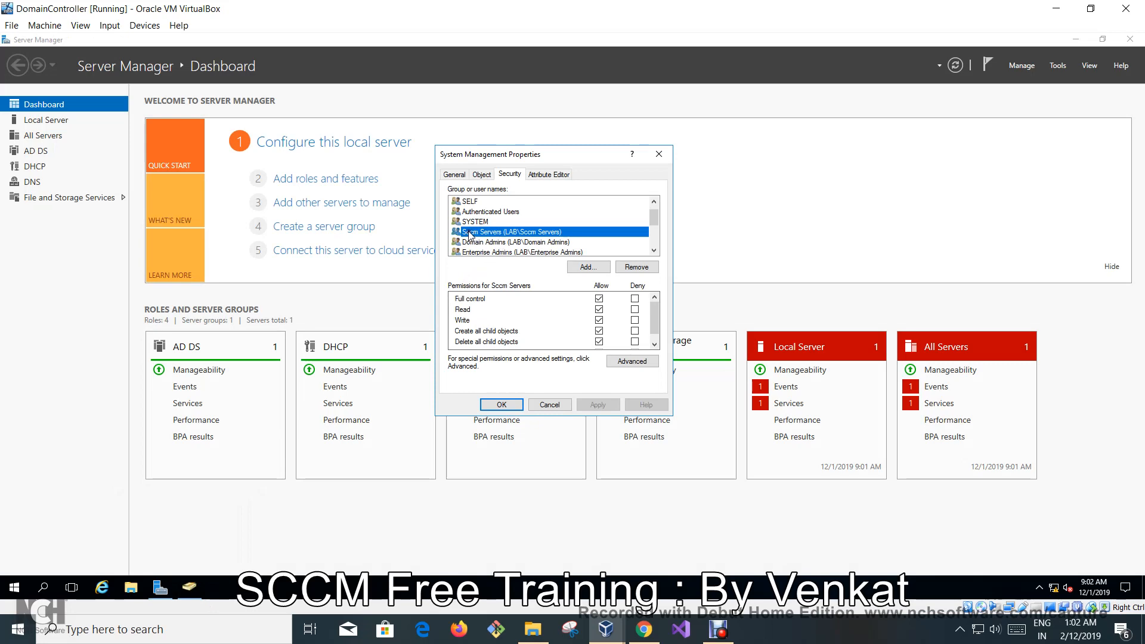
left_click(1080, 39)
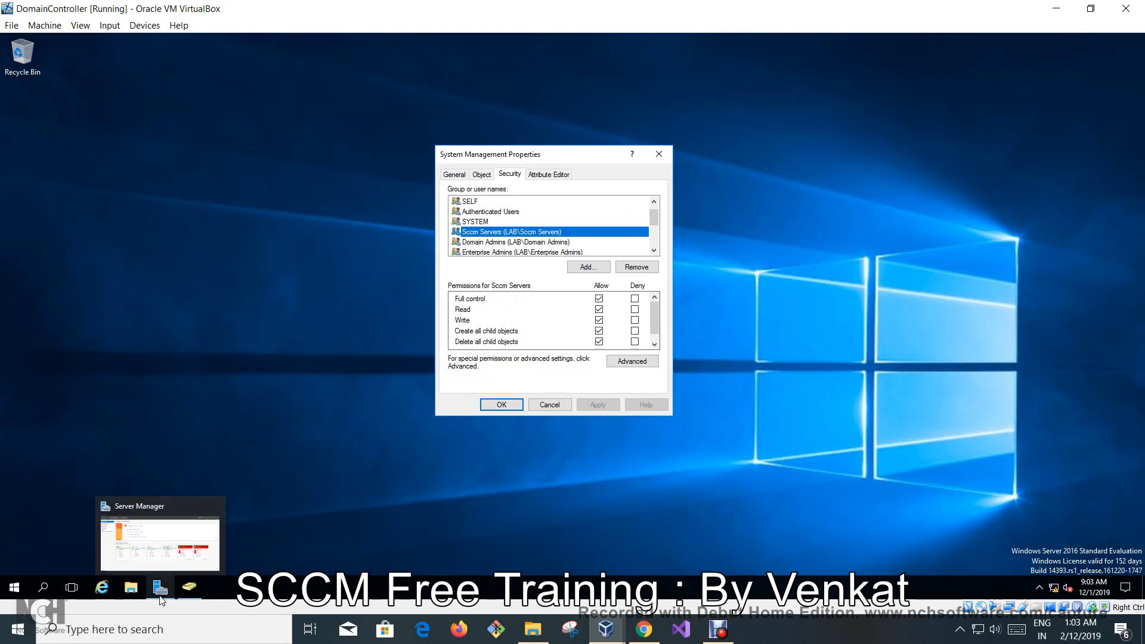
left_click(191, 587)
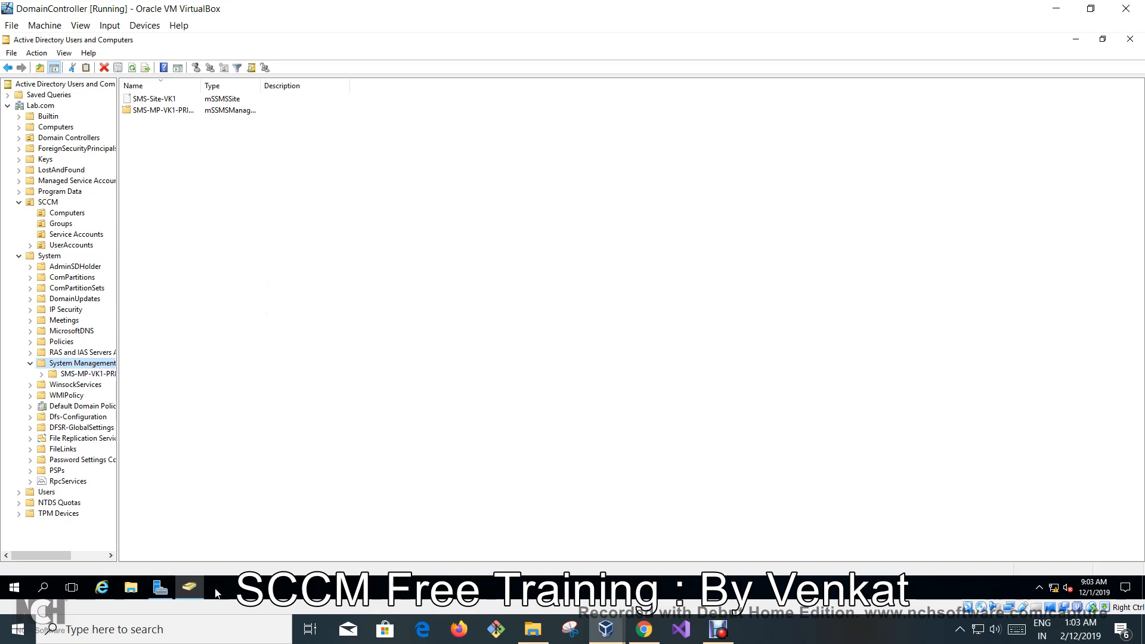
mouse_move(202, 593)
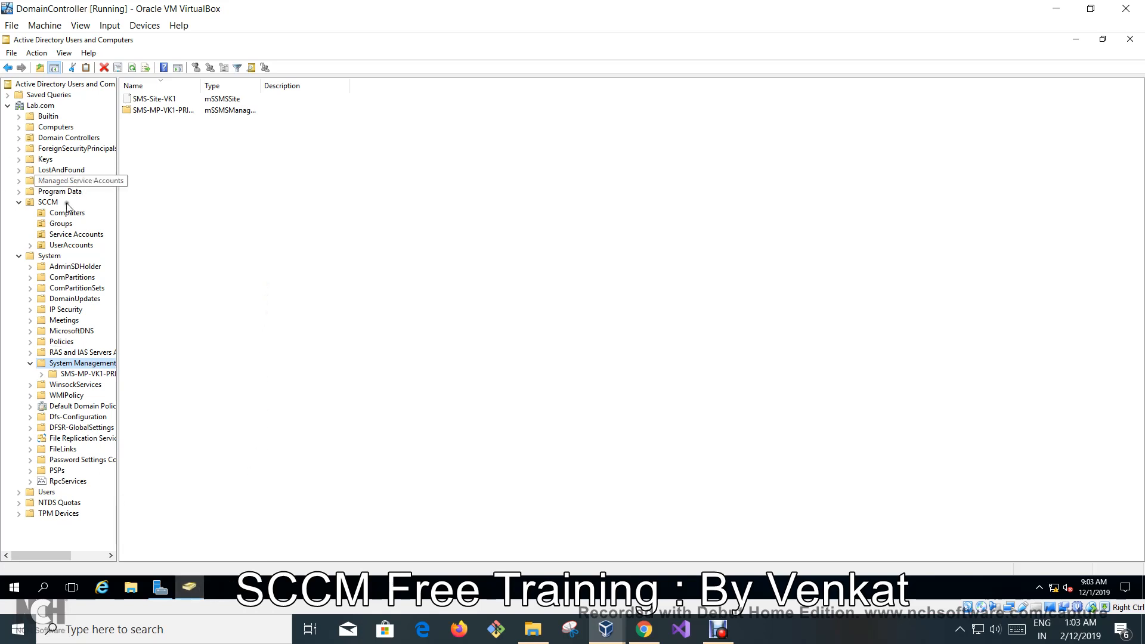
- Check the SCCM Groups container and open the group membership properties of the Secondary computer in SCCM Computers
left_click(64, 225)
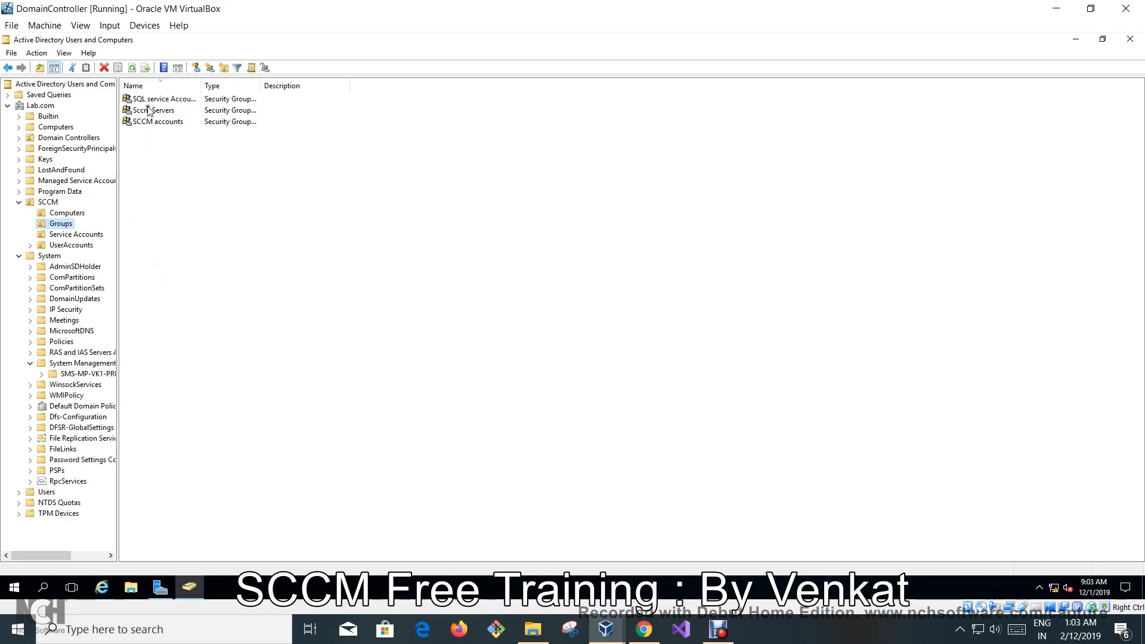
left_click(64, 215)
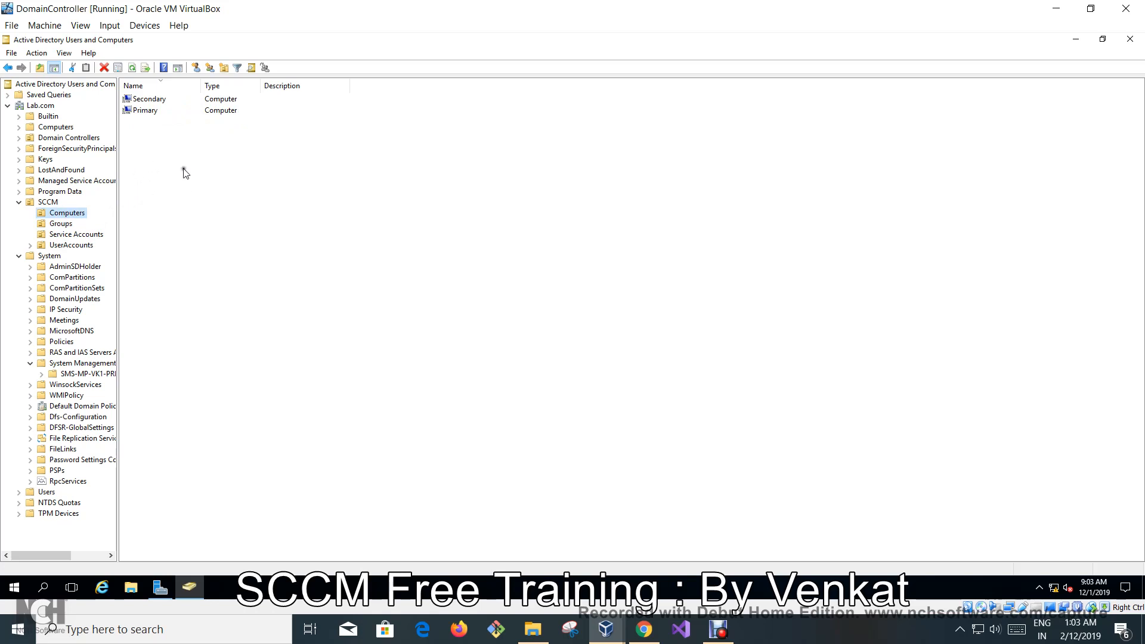
left_click(143, 104)
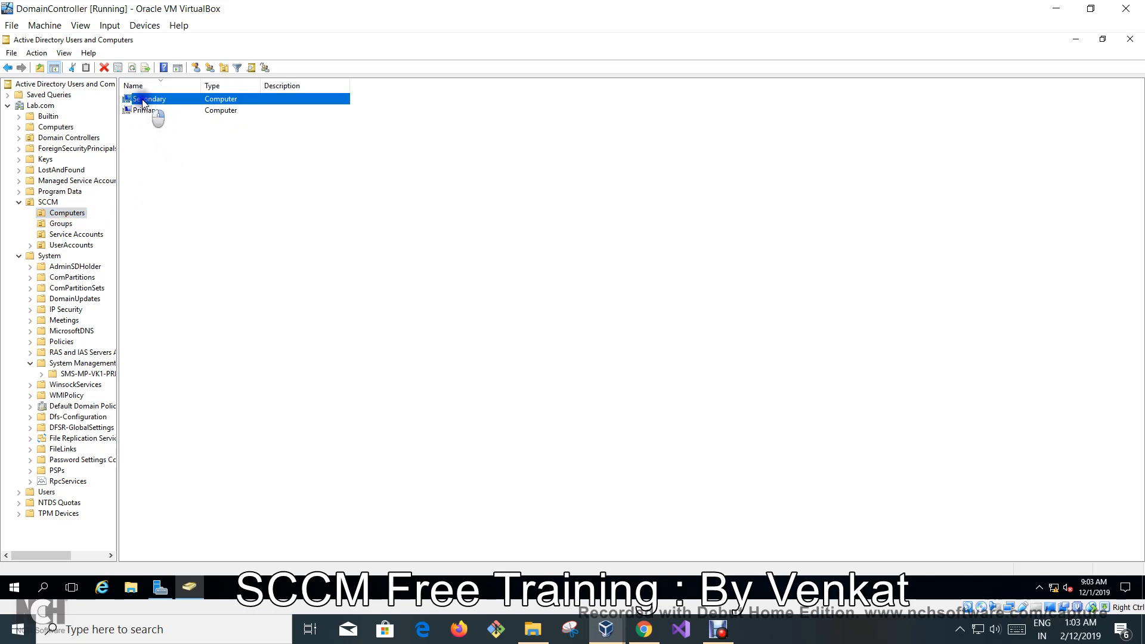
right_click(144, 104)
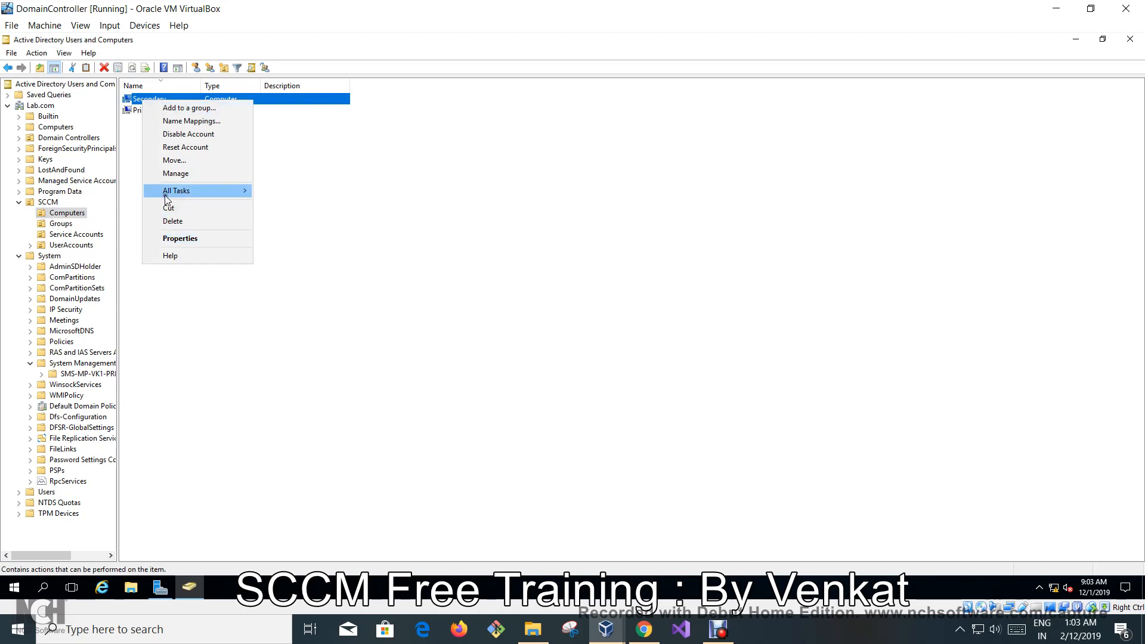
left_click(180, 238)
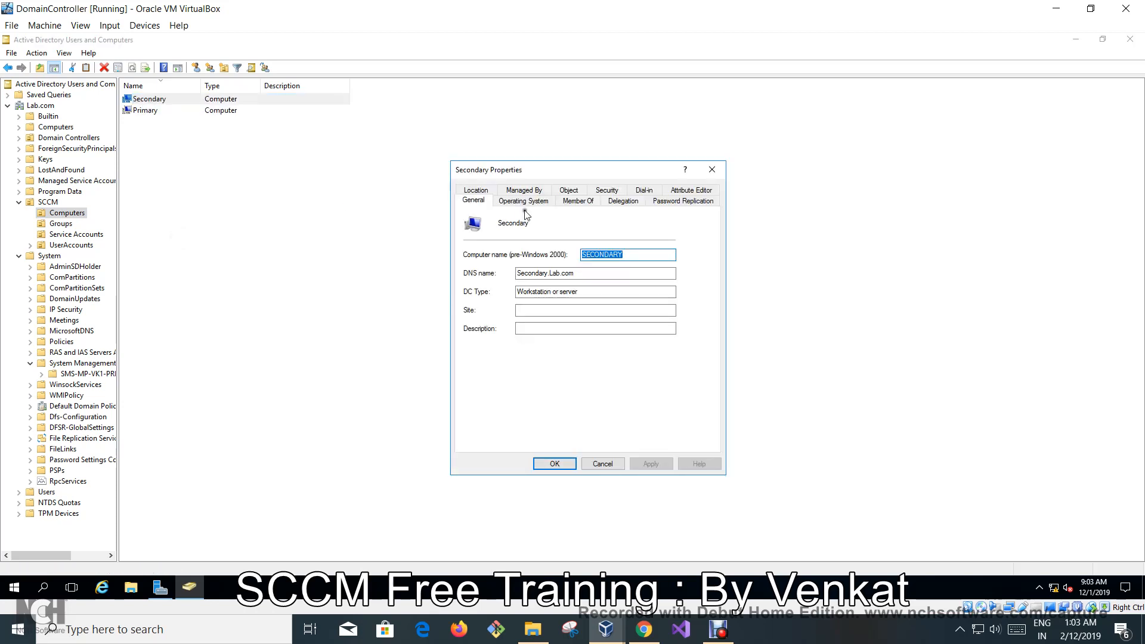
left_click(580, 201)
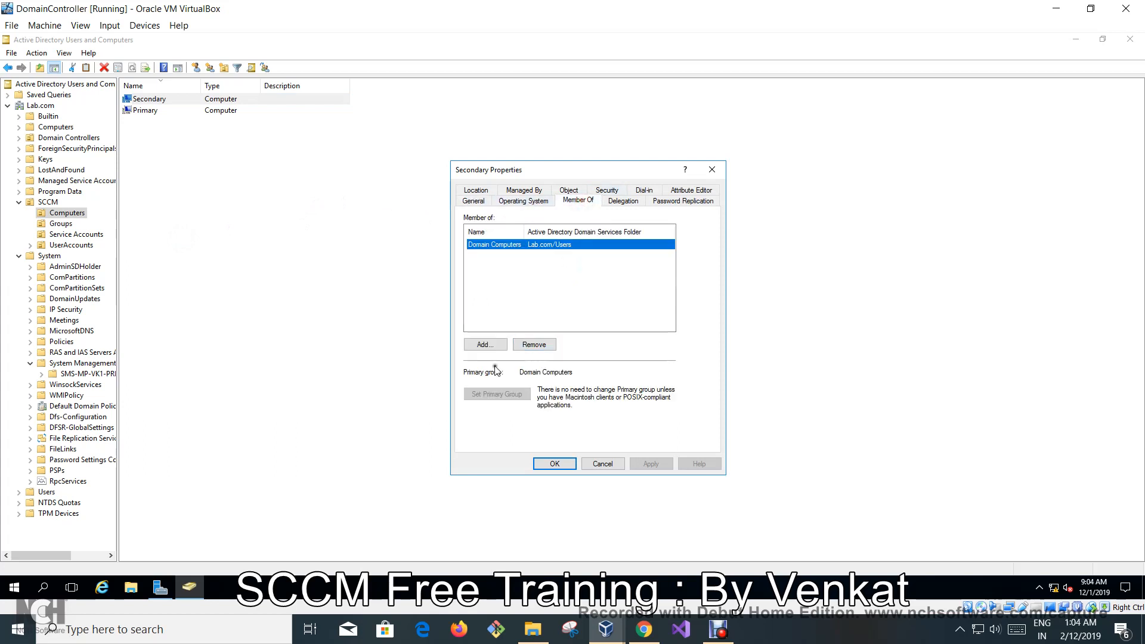
- Search for groups matching "sccm", add the Secondary computer to the Sccm Servers group and apply the membership change
left_click(480, 344)
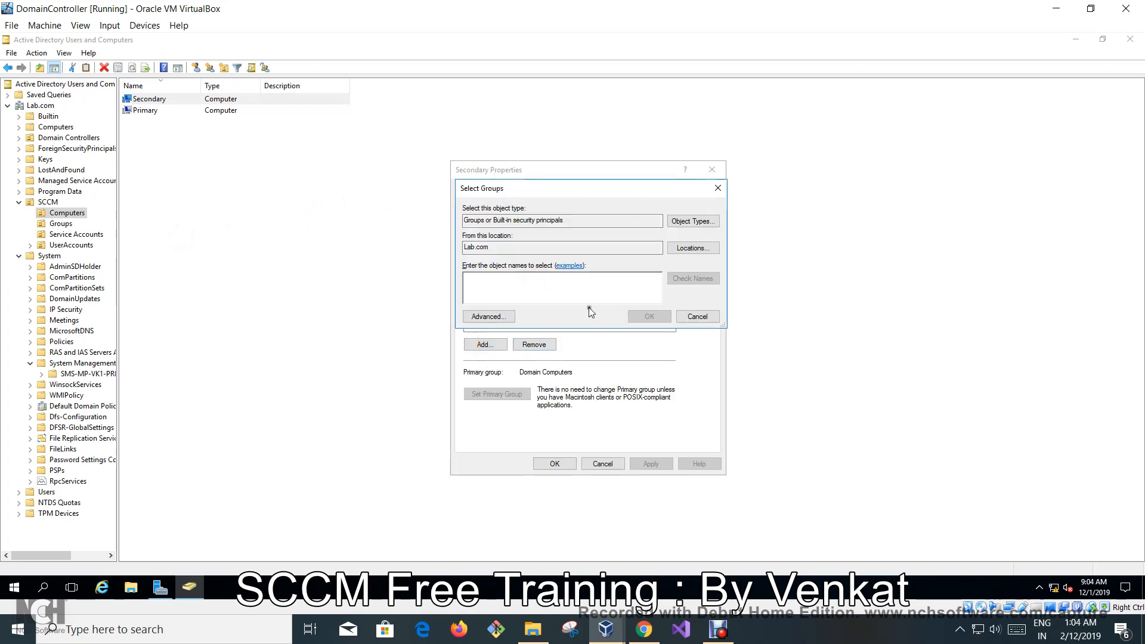
type("s")
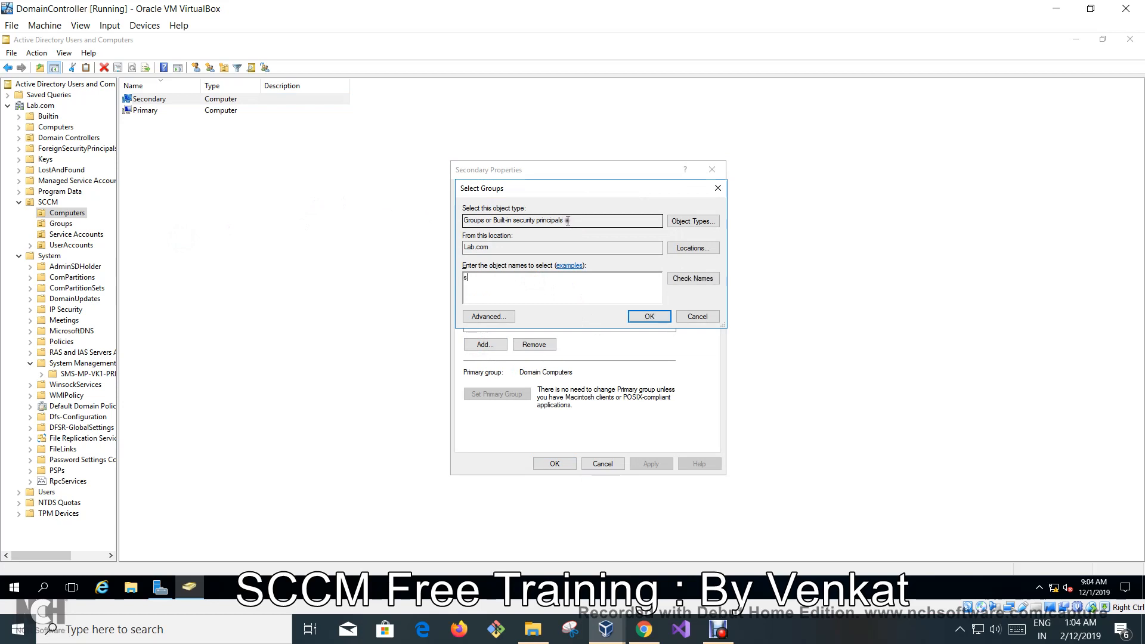
type("ccm")
left_click(697, 279)
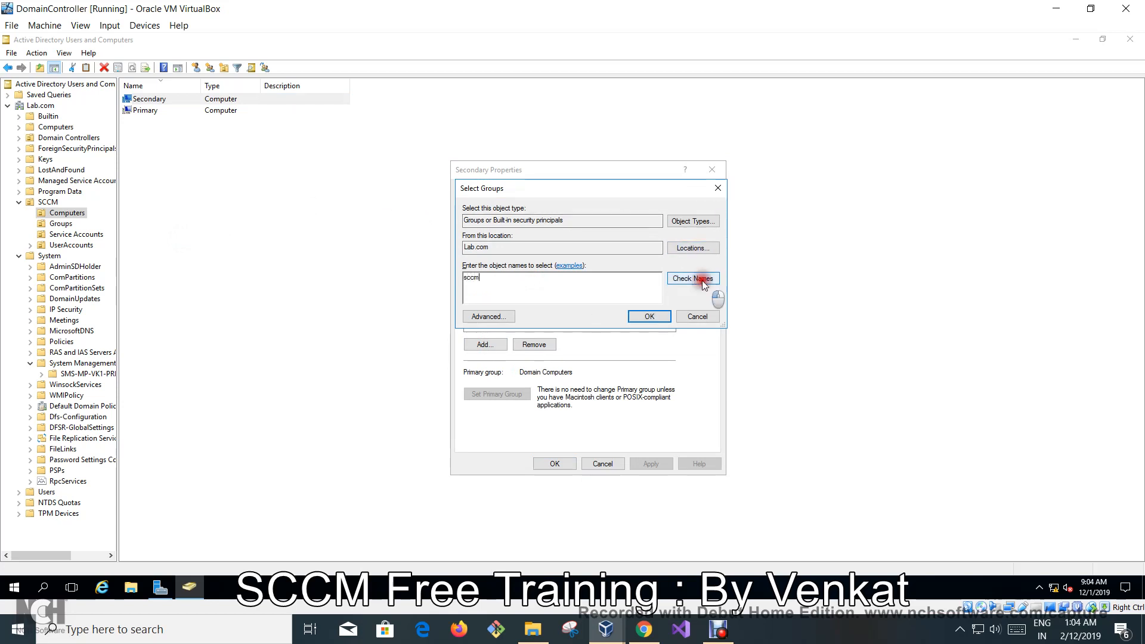
left_click(512, 294)
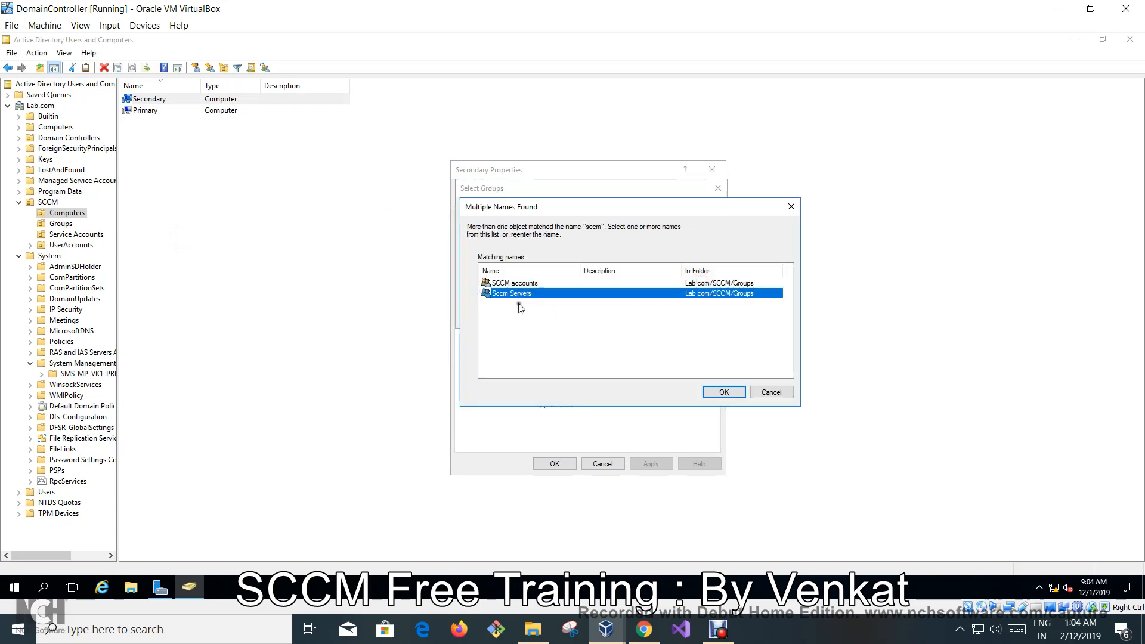
left_click(724, 392)
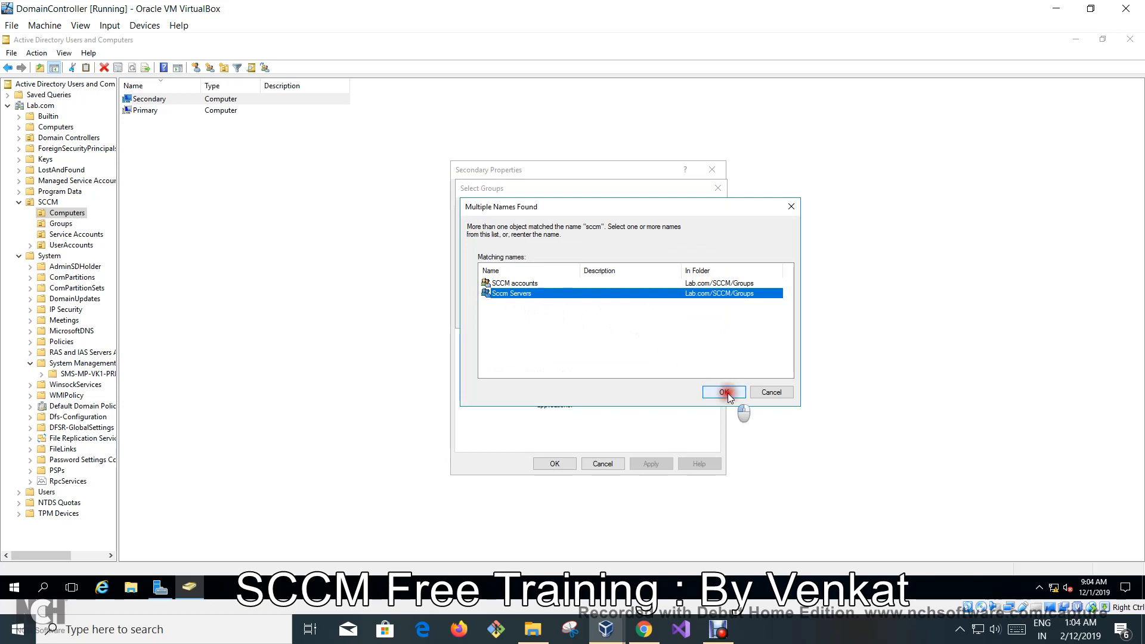
left_click(652, 318)
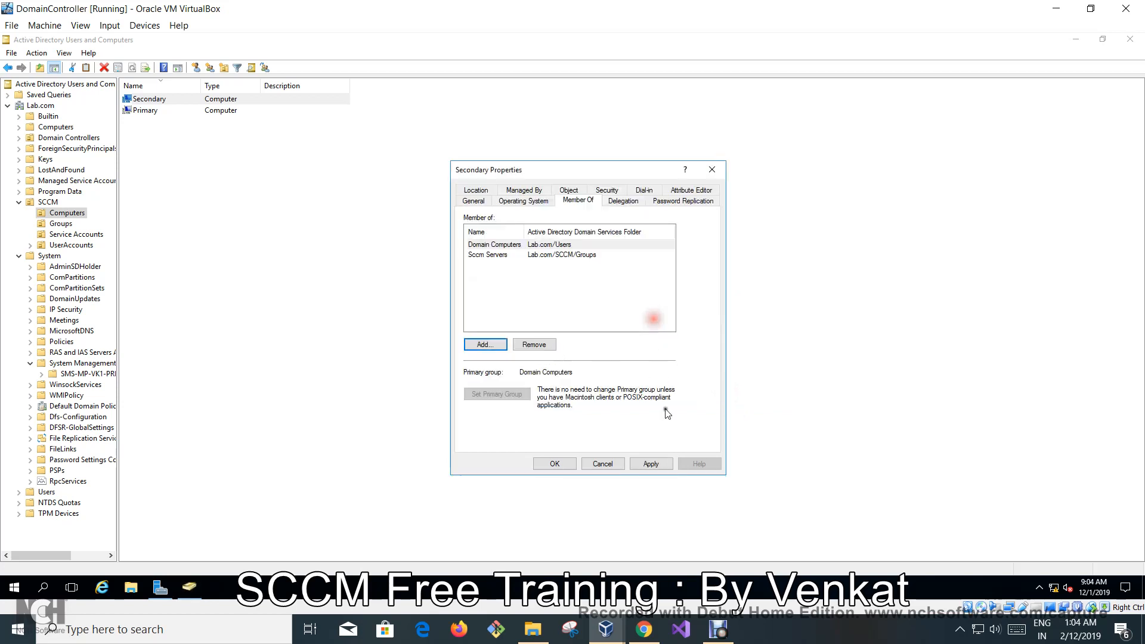
left_click(651, 464)
left_click(551, 463)
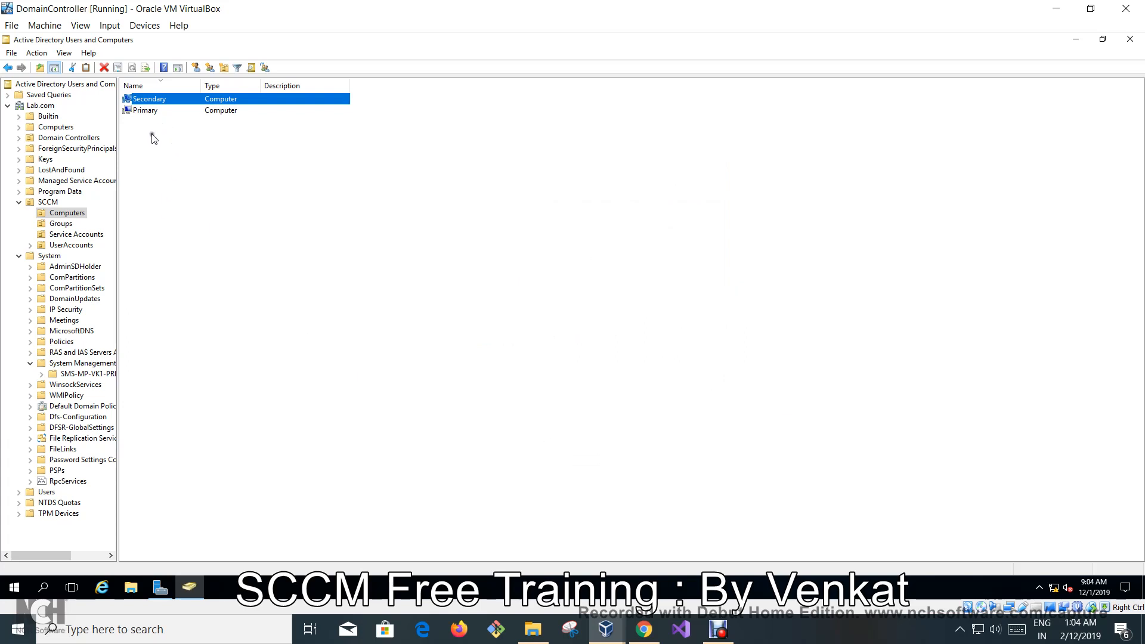
- Review the security groups in the SCCM Groups container, including Sccm Servers
left_click(59, 226)
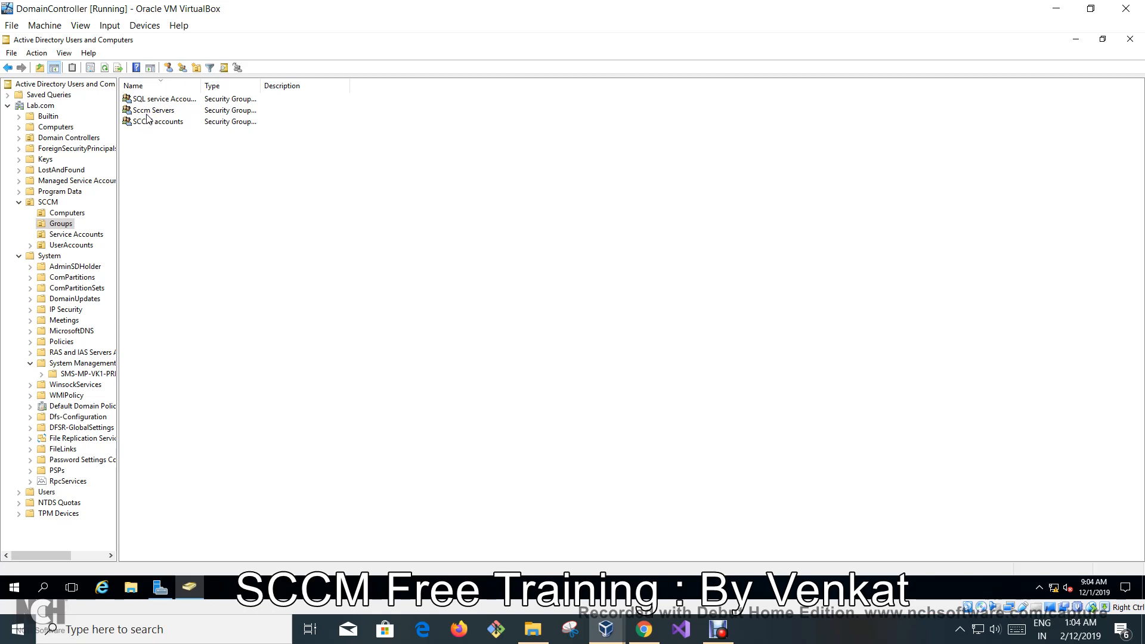
left_click(150, 115)
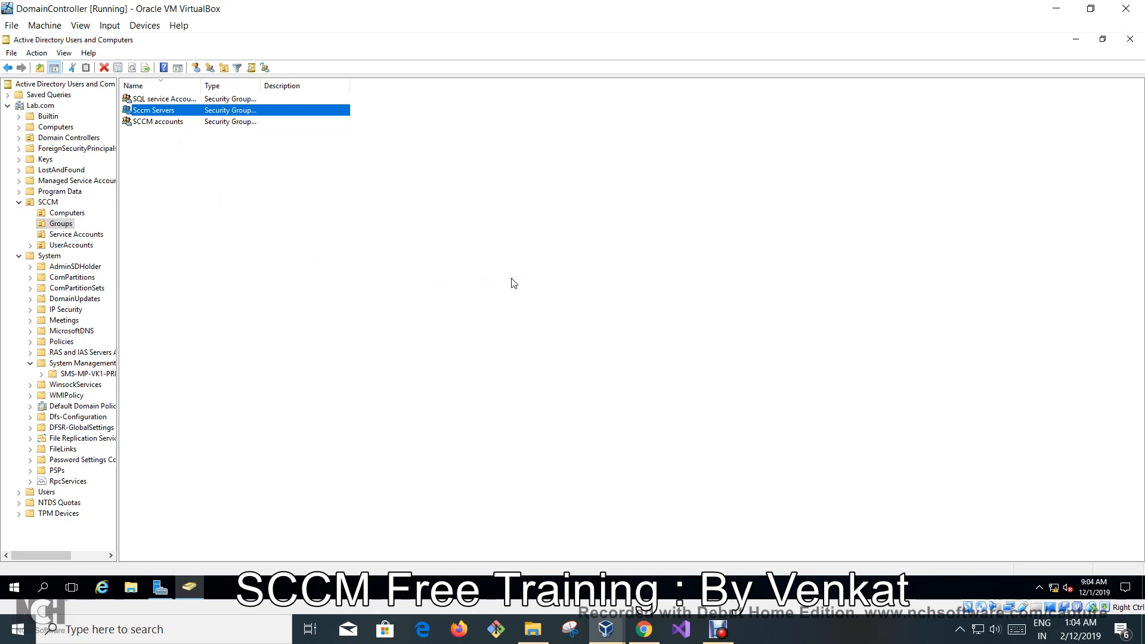
left_click(358, 230)
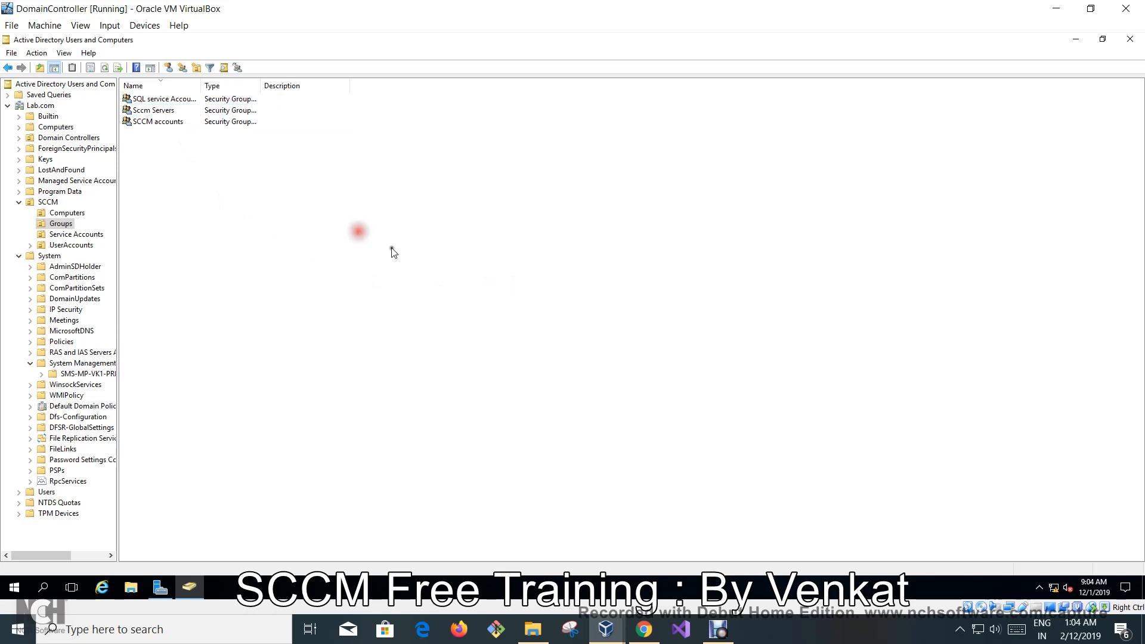
- Close the open System Management properties and exit Active Directory Users and Computers
left_click(1129, 40)
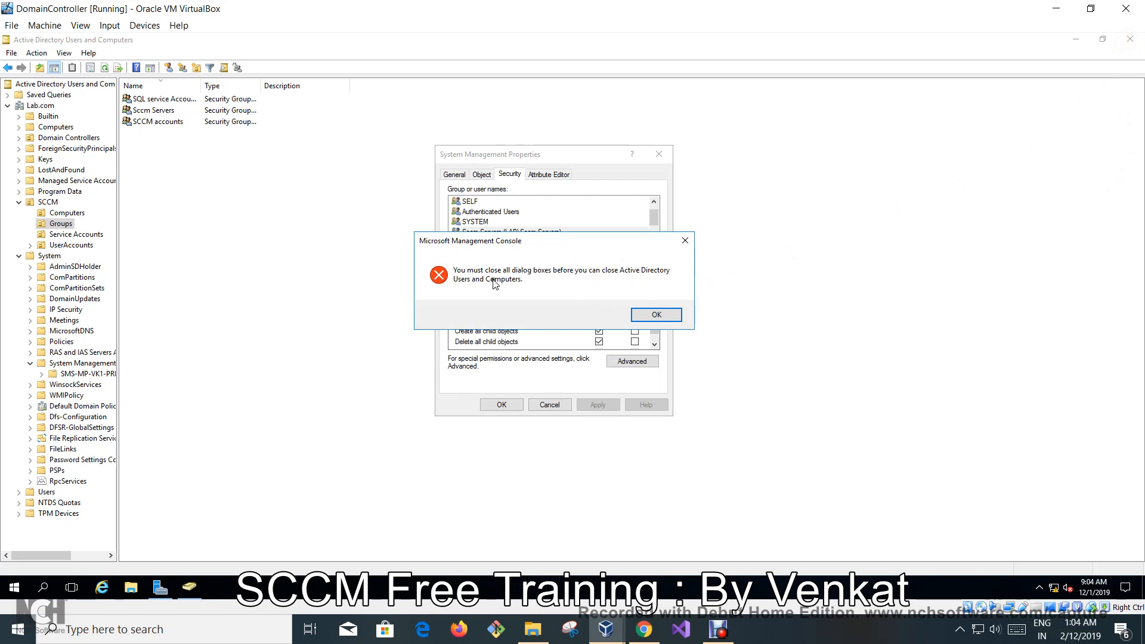
left_click(657, 315)
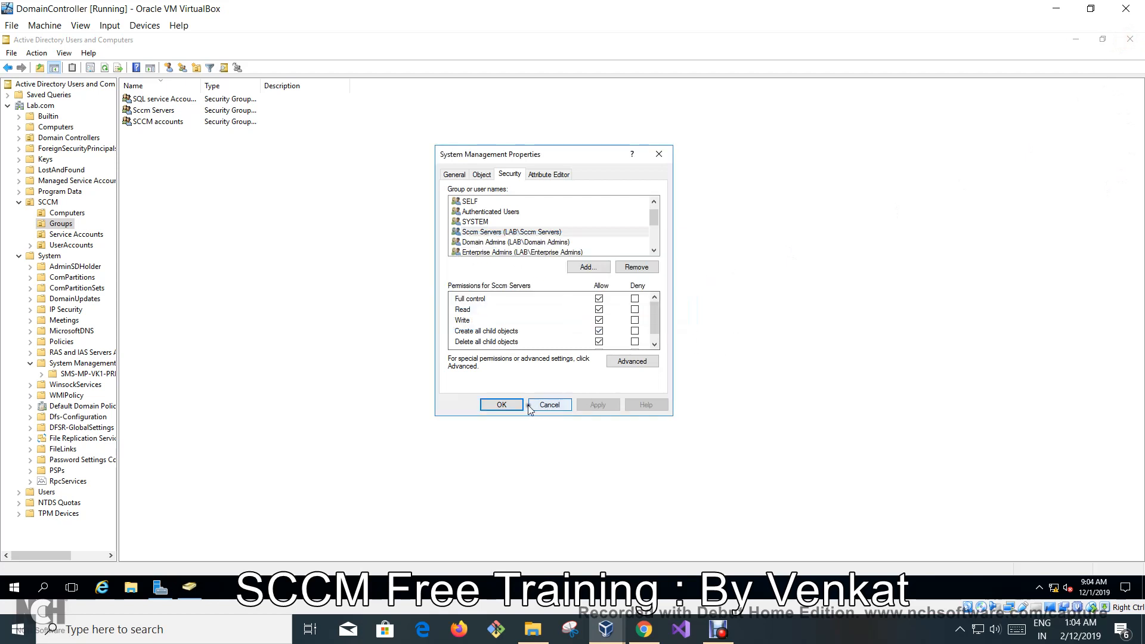
left_click(494, 406)
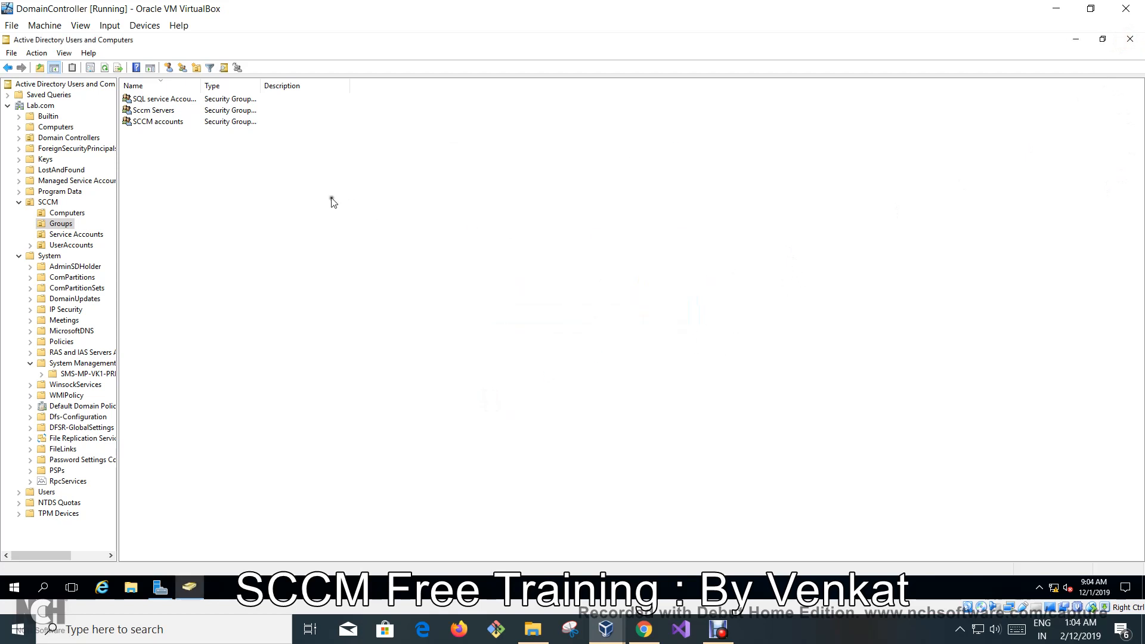
left_click(1130, 39)
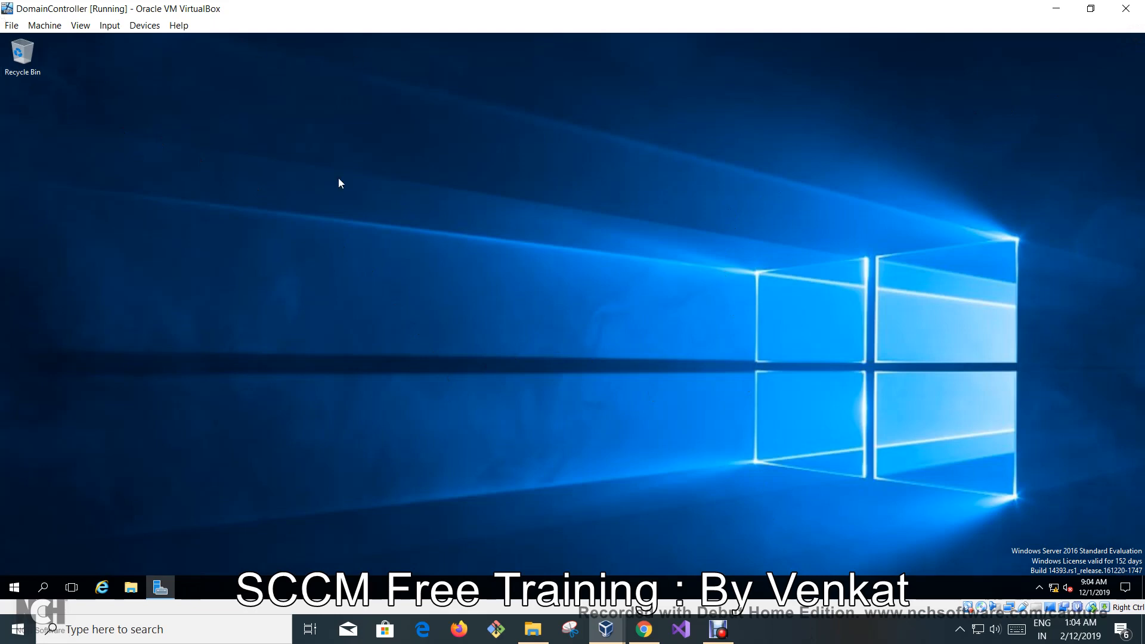
- Switch to the SCCM-Secondary Site virtual machine and look over the administrative tools available in Server Manager
mouse_move(606, 629)
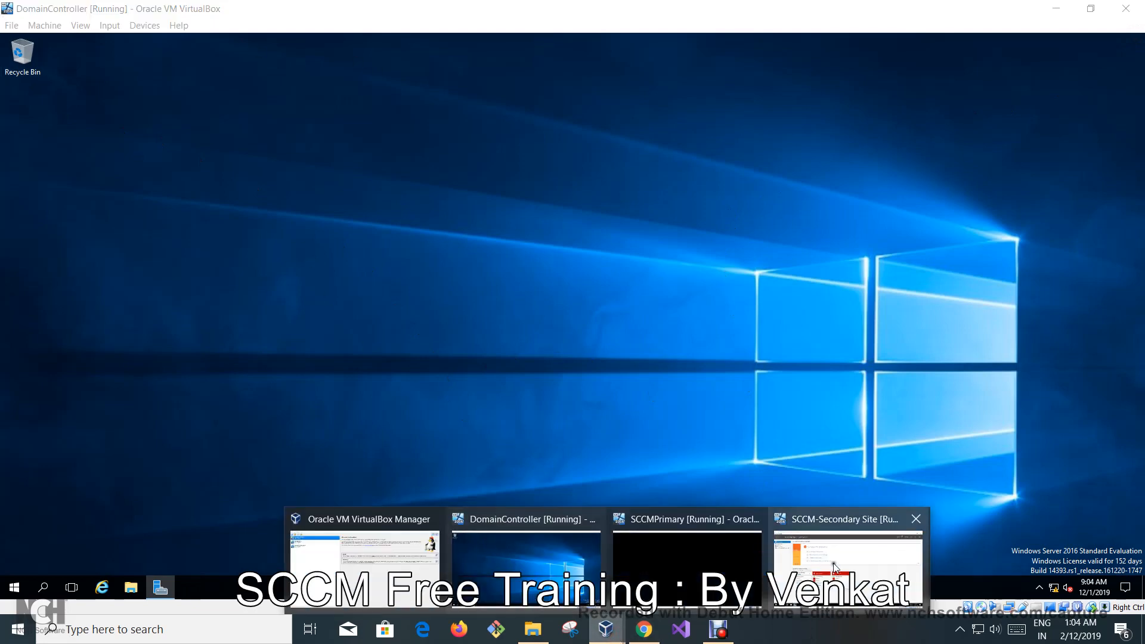
left_click(849, 559)
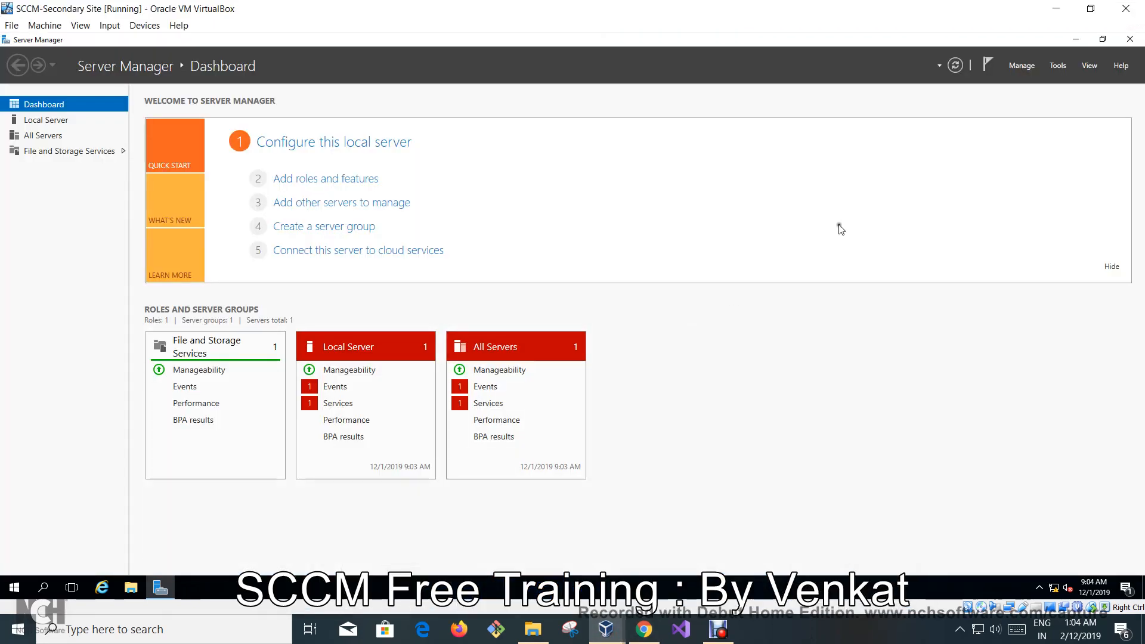
left_click(1059, 66)
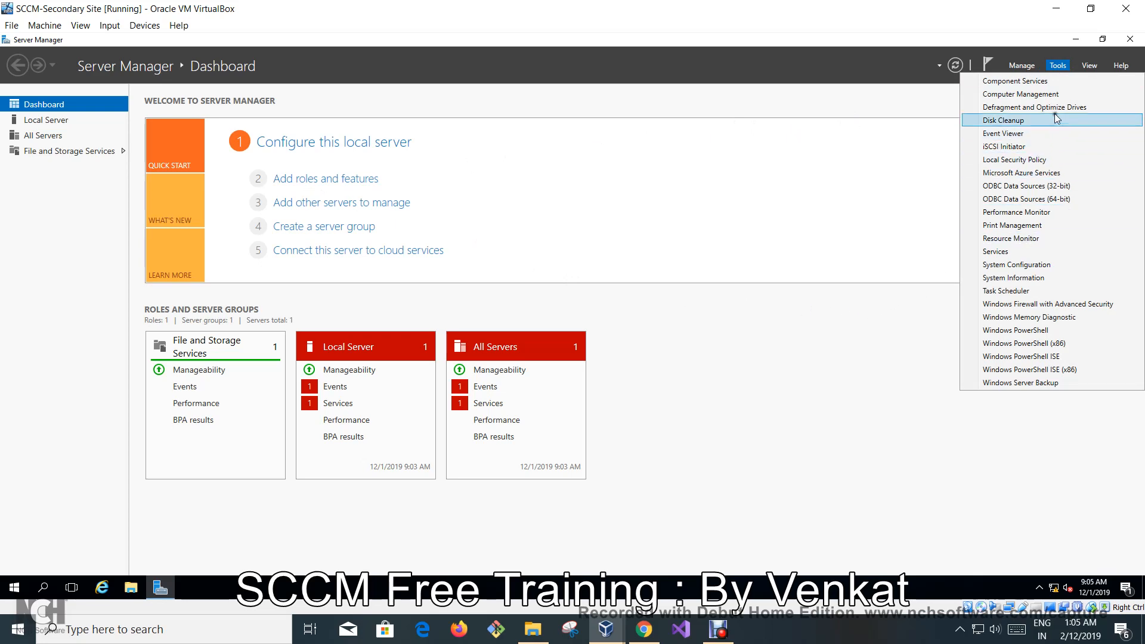
left_click(843, 65)
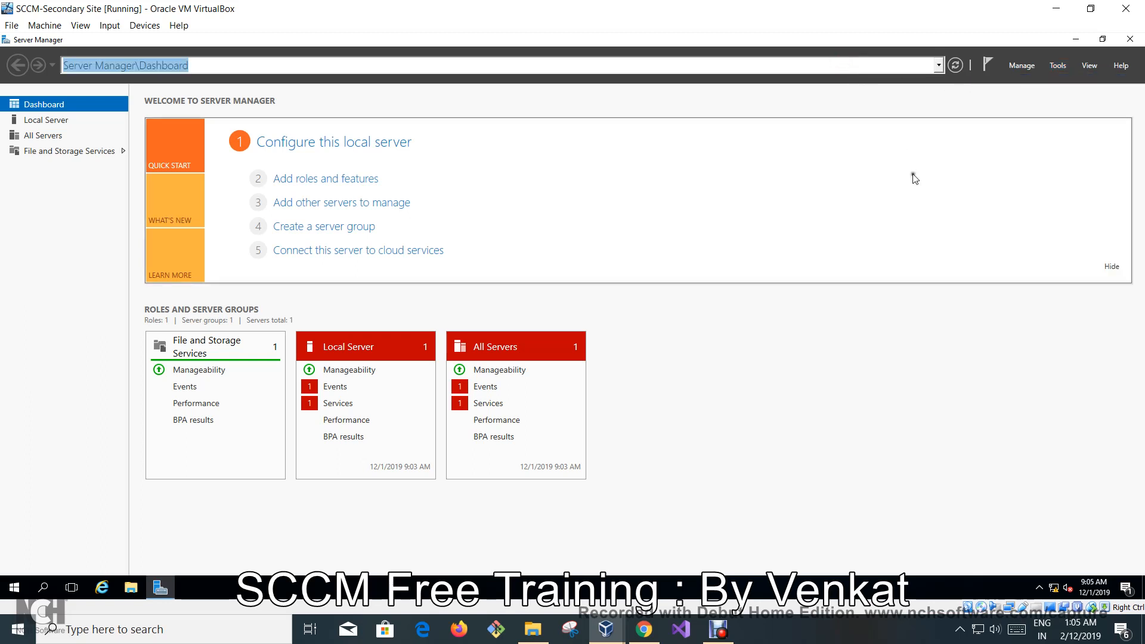
left_click(1027, 102)
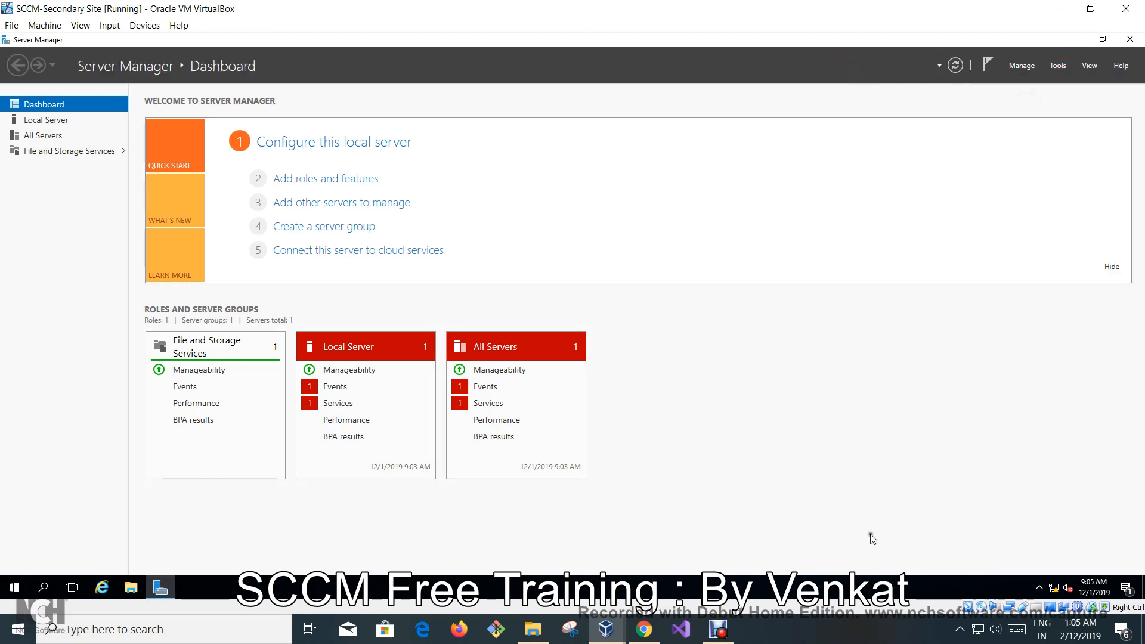
- Switch to Chrome and skim the AD Schema Extension video from the delegation of control to the extadsch.exe command
left_click(643, 629)
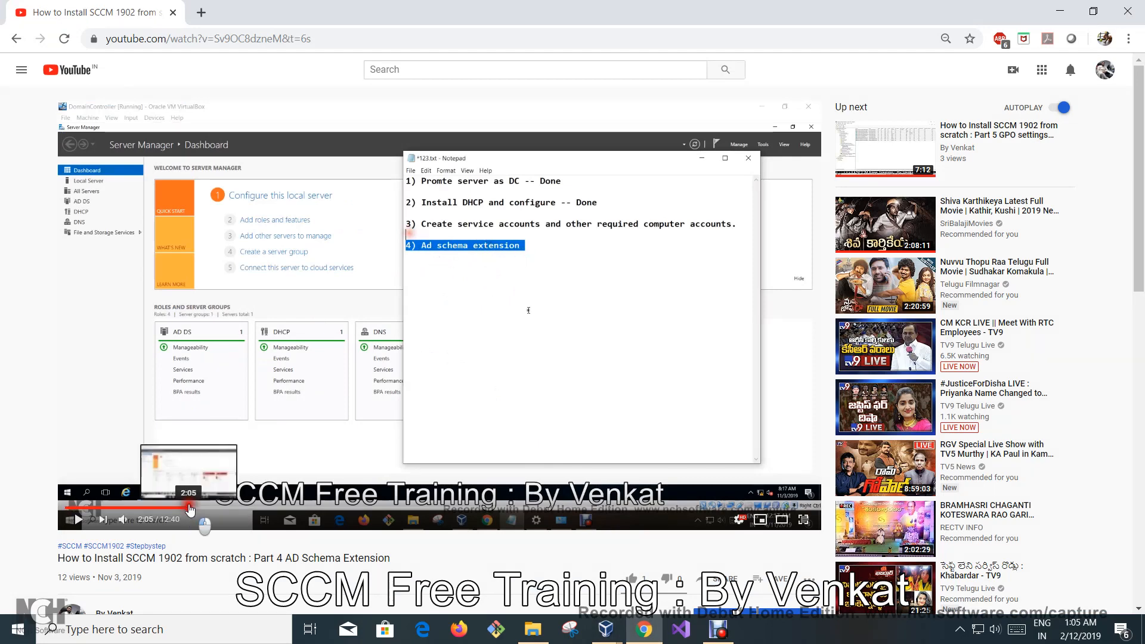
left_click(249, 507)
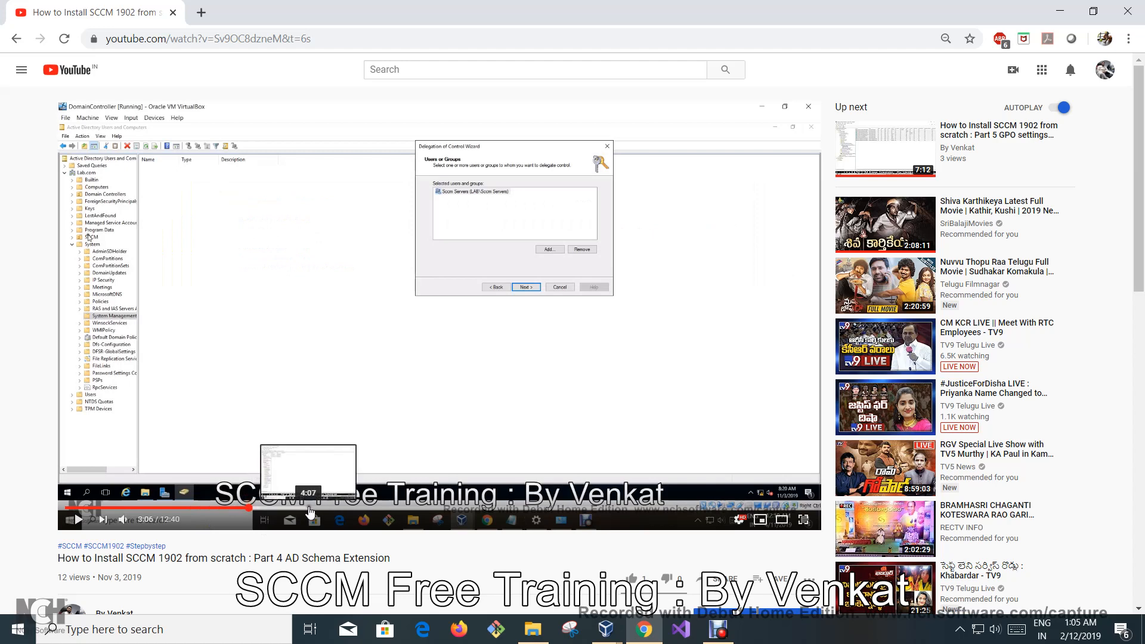
left_click(310, 511)
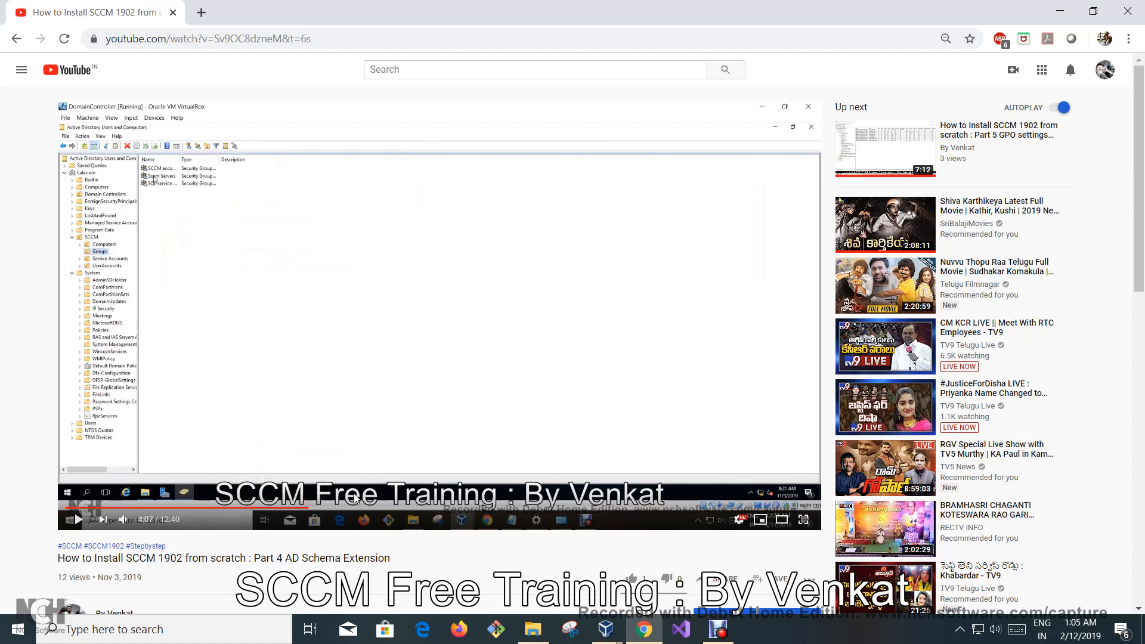
left_click(350, 510)
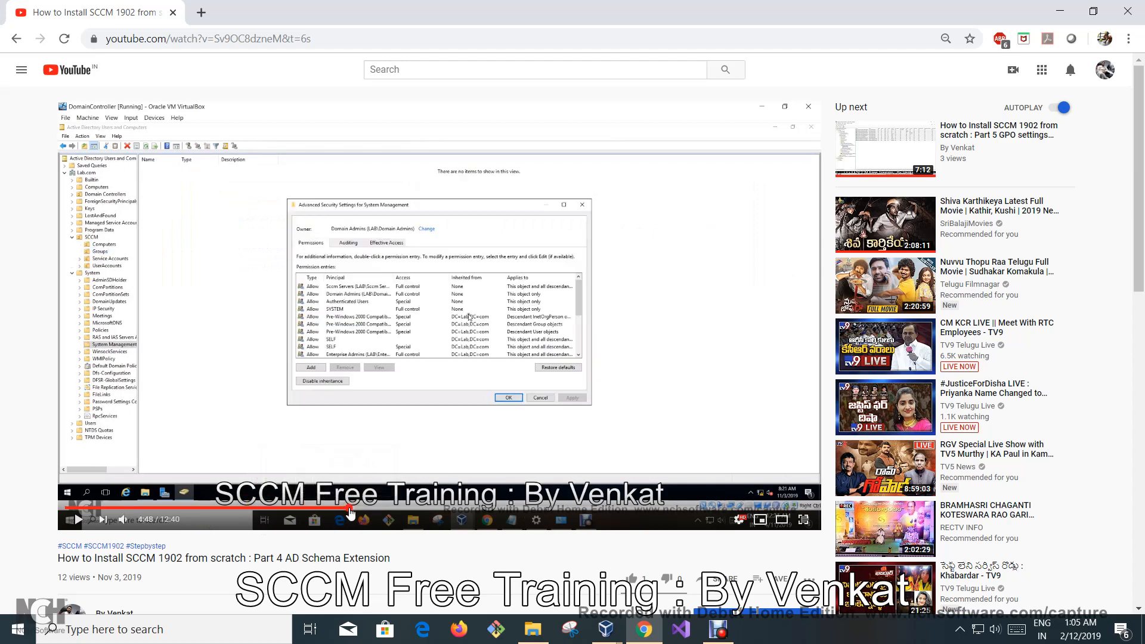
left_click(387, 511)
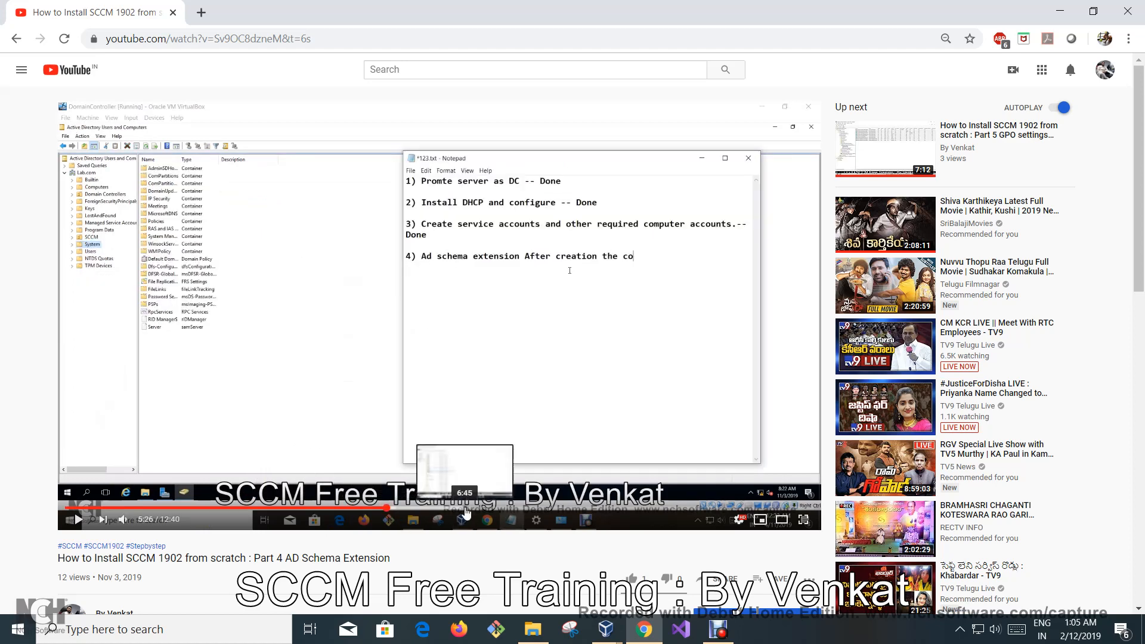
left_click(467, 510)
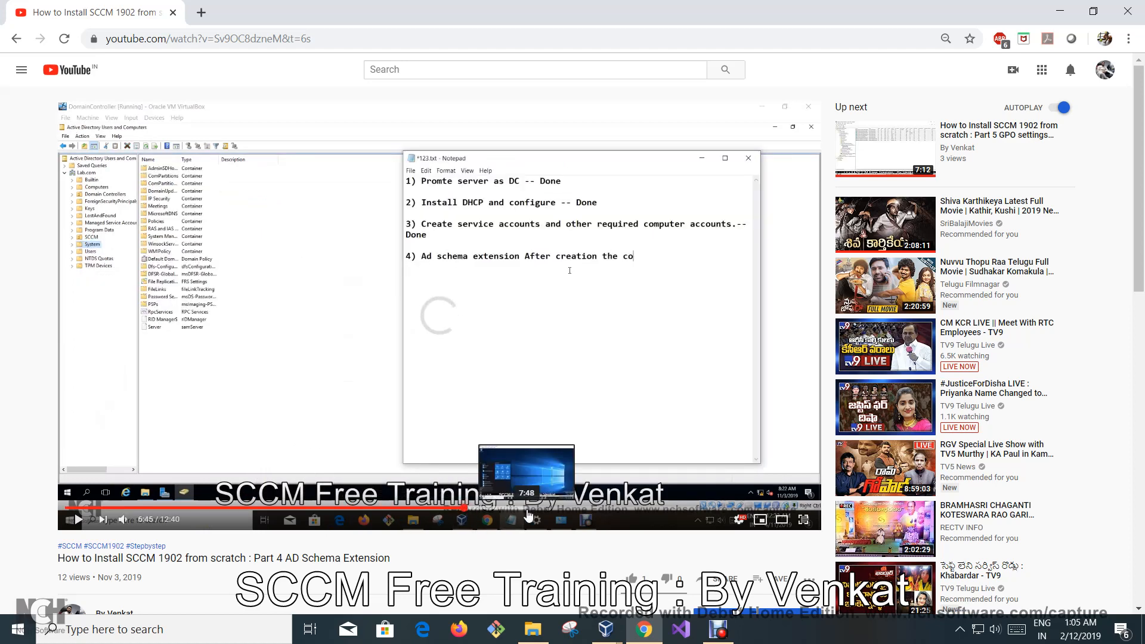
left_click(510, 508)
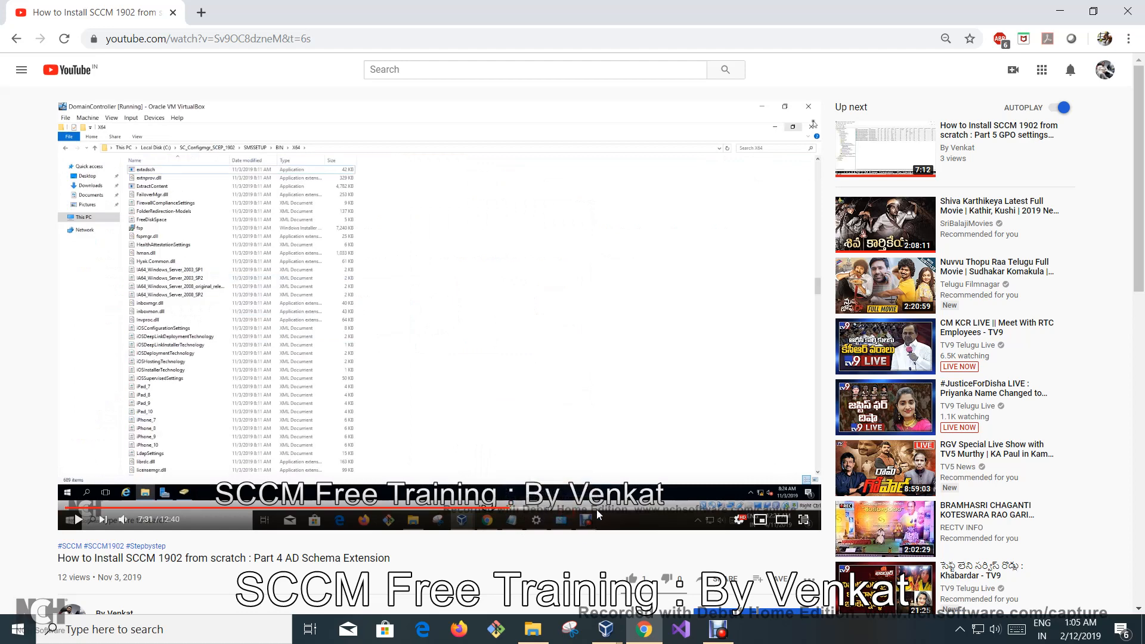
left_click(623, 509)
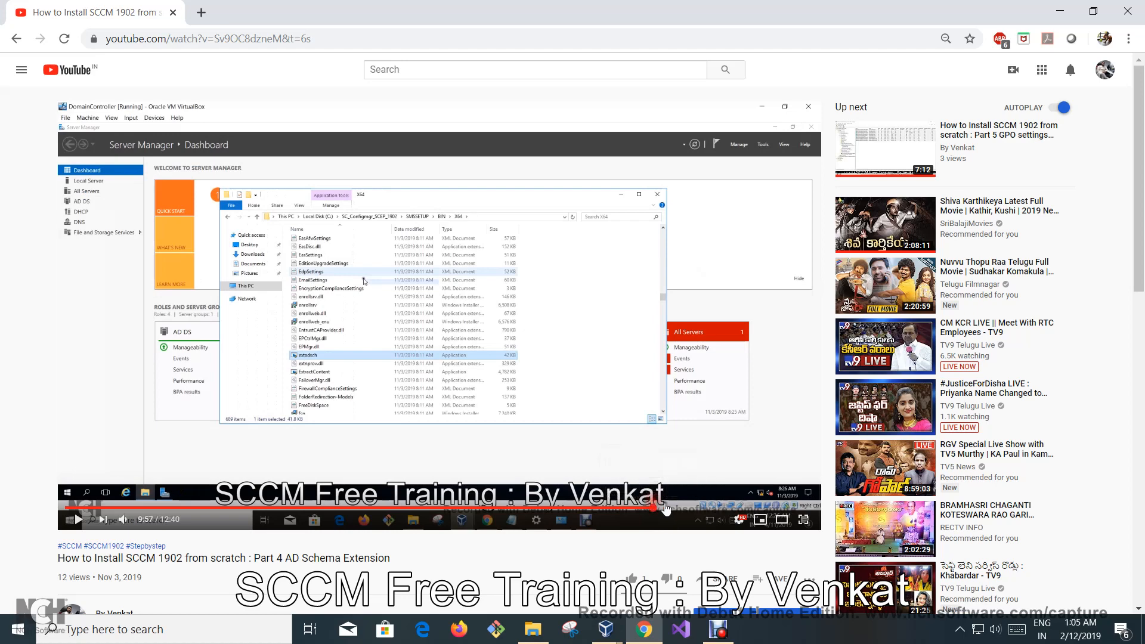
left_click(692, 509)
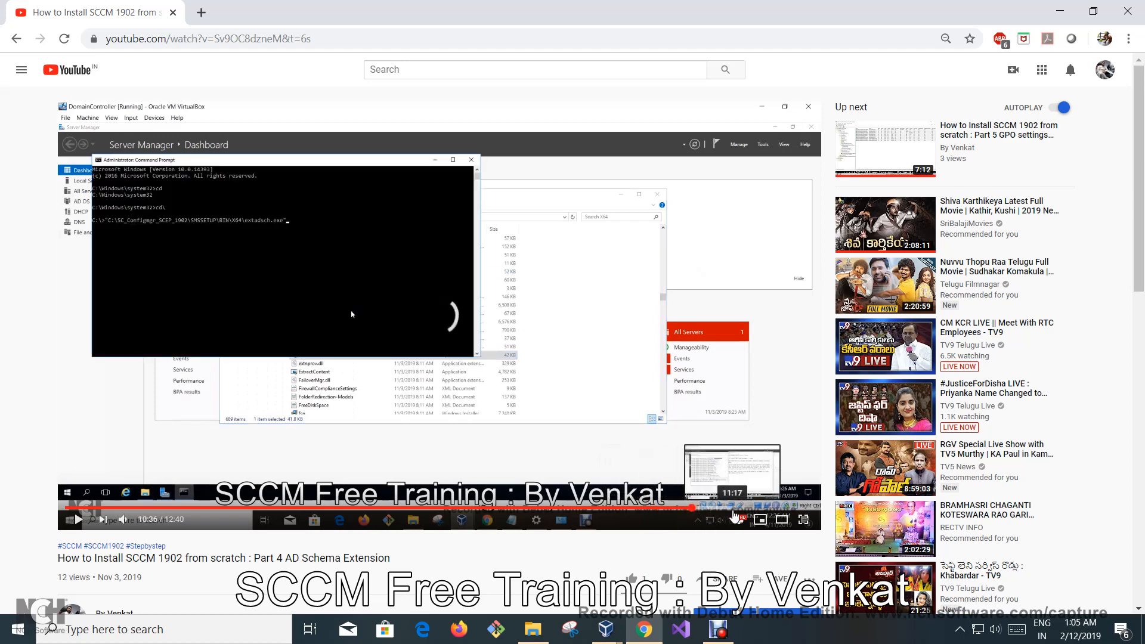